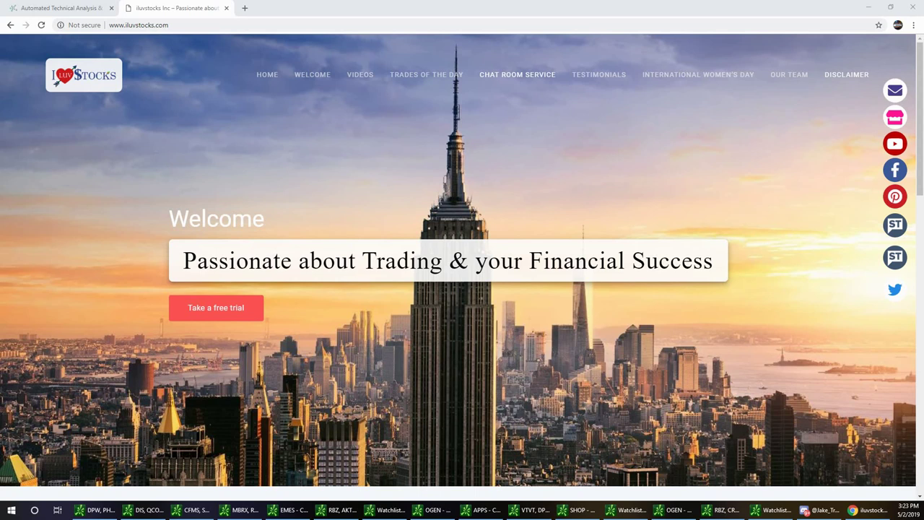
- Switch Chrome to the TrendSpider tab, then bring the Discord call window forward
{"action": "left_click", "coordinate": [66, 11]}
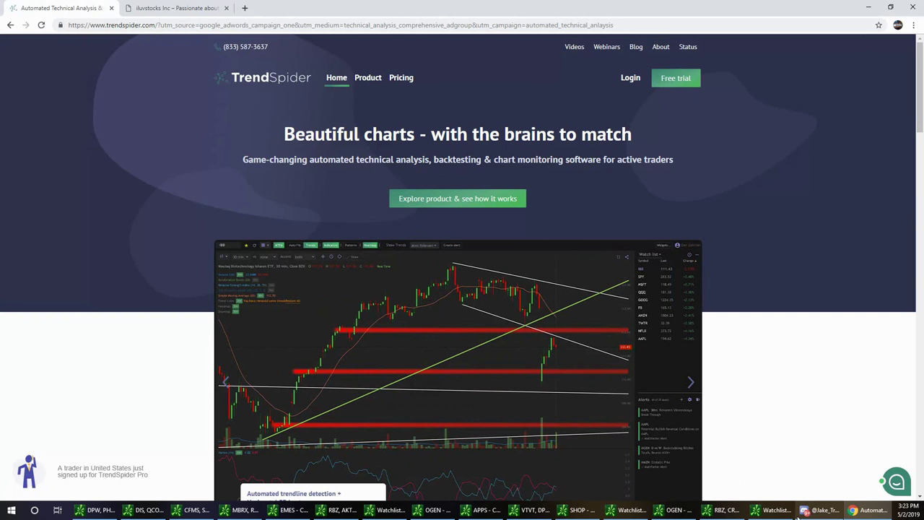
{"action": "mouse_move", "coordinate": [824, 512]}
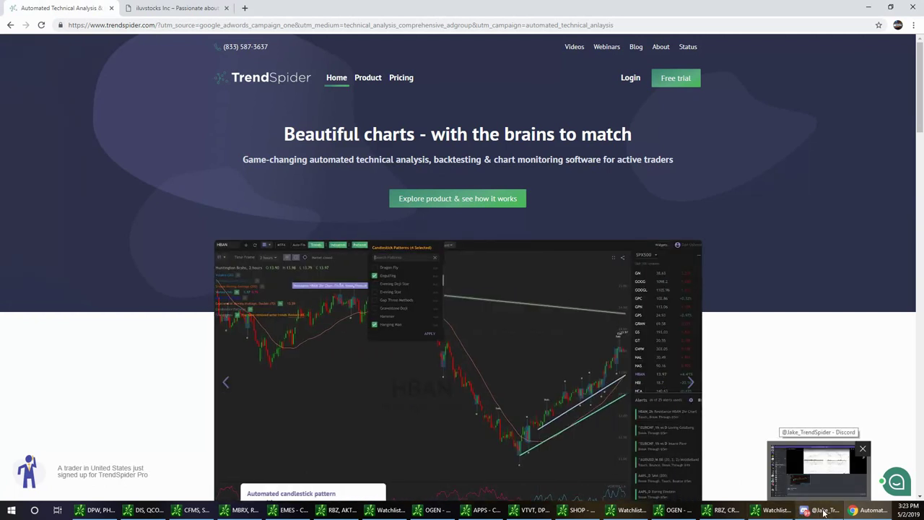
{"action": "left_click", "coordinate": [823, 512]}
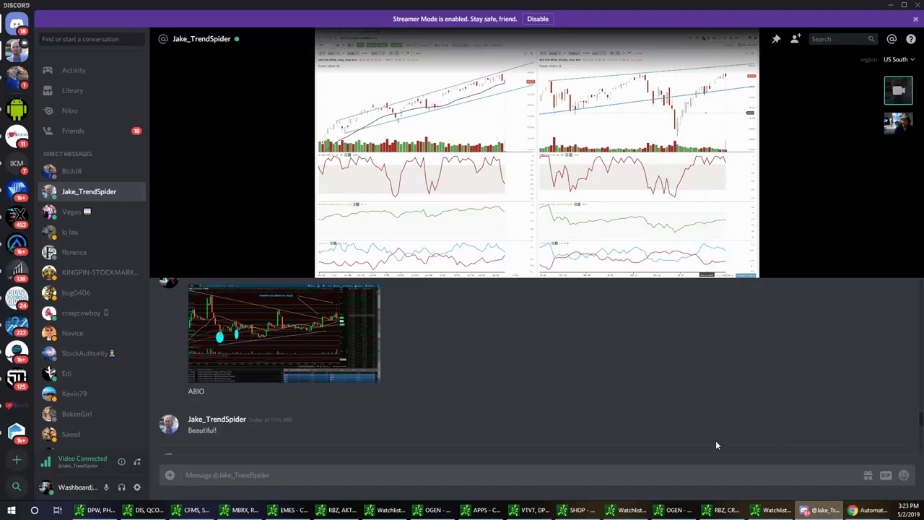
- Enlarge the Discord screen share of the SPY daily and weekly charts to full size
{"action": "left_click", "coordinate": [905, 260]}
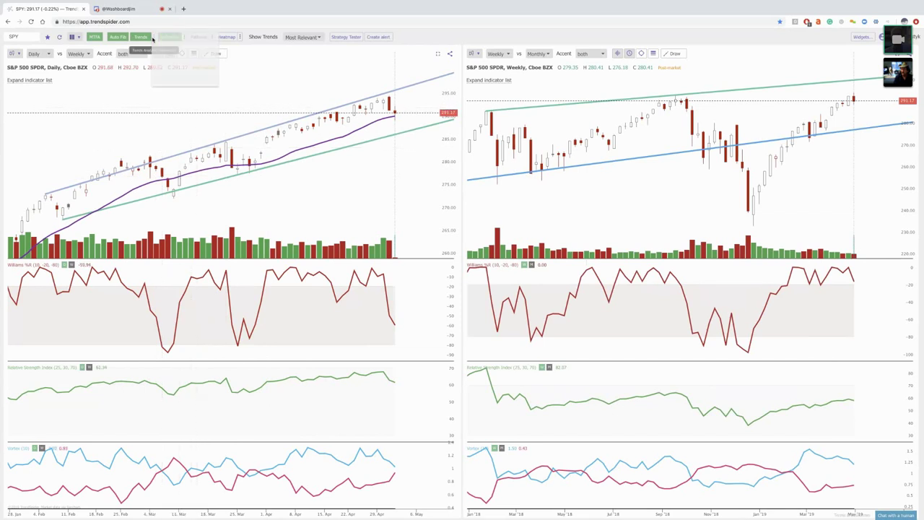
- Apply Enhanced trend analysis with Wick (H/L) drawing input and respected gaps to the SPY charts
{"action": "mouse_move", "coordinate": [152, 39]}
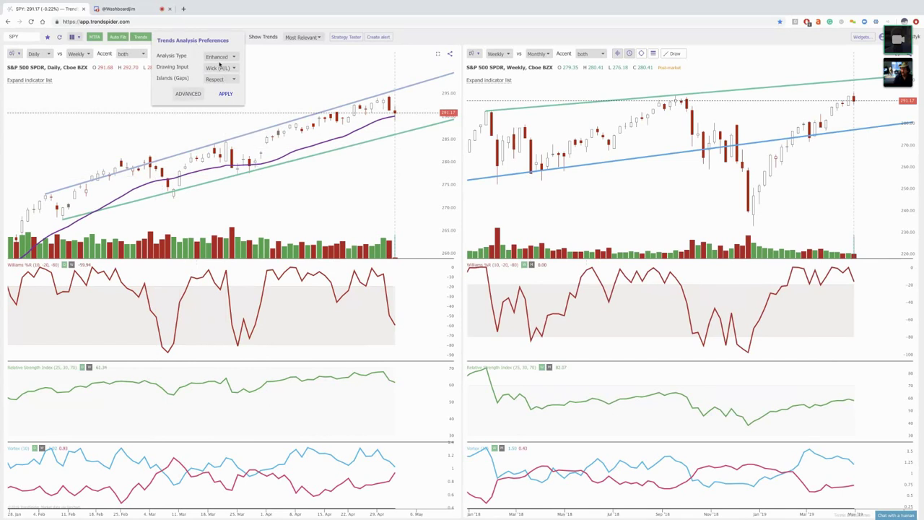
{"action": "left_click", "coordinate": [188, 94]}
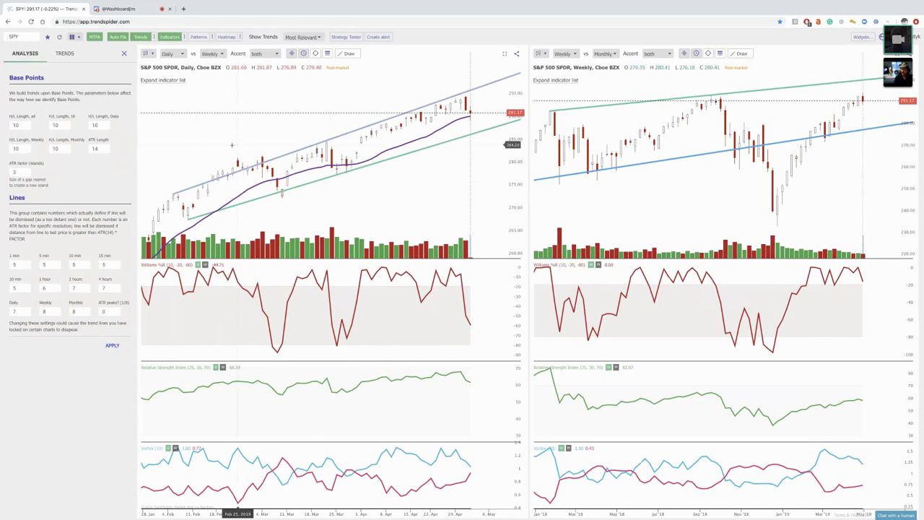
{"action": "left_click", "coordinate": [124, 56]}
{"action": "left_click", "coordinate": [153, 37]}
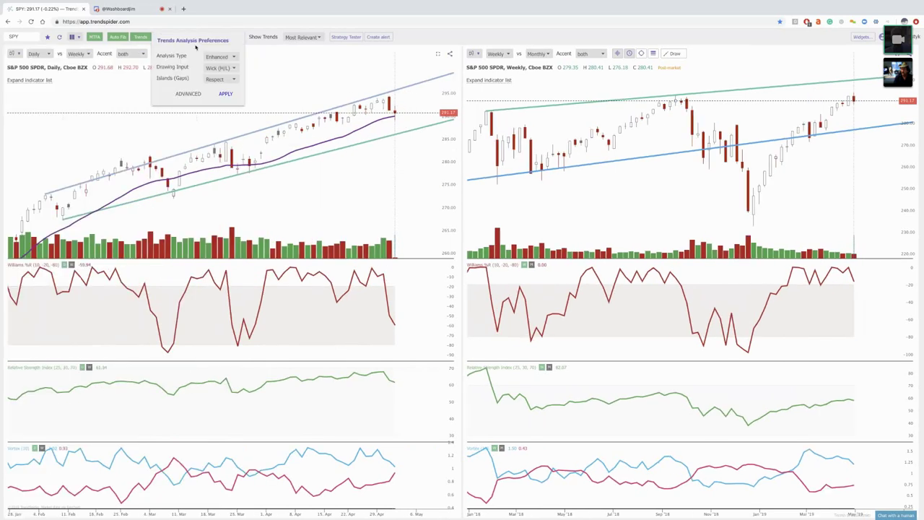
{"action": "left_click", "coordinate": [226, 92]}
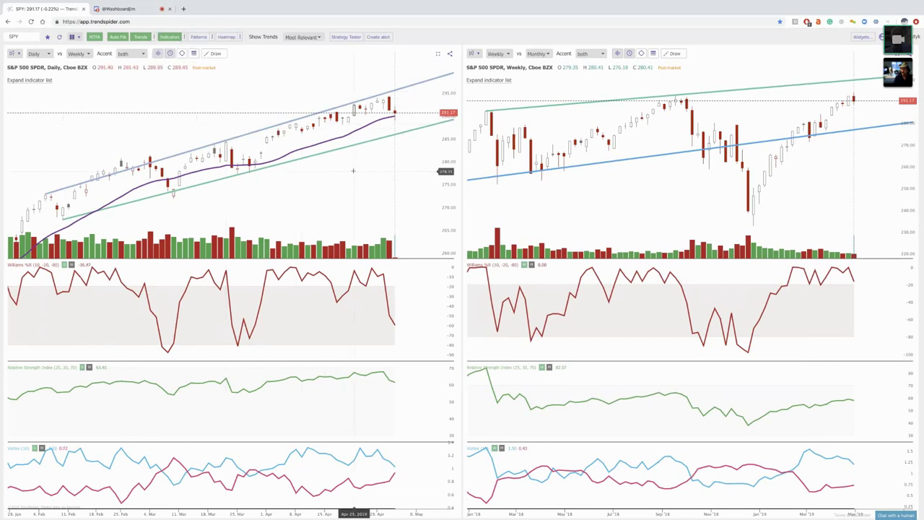
- Compress the daily SPY chart's price axis so its range extends up to 300
{"action": "left_click_drag", "start_coordinate": [442, 148], "coordinate": [414, 158]}
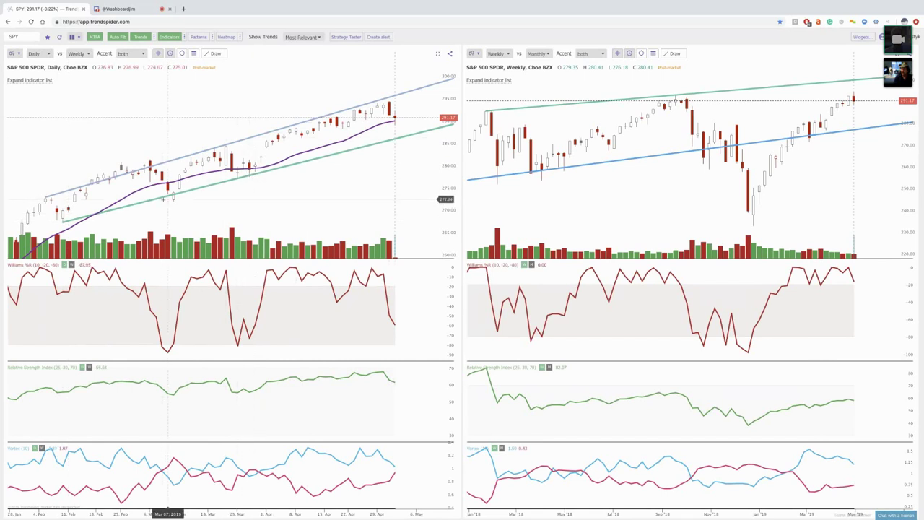
{"action": "right_click", "coordinate": [400, 136]}
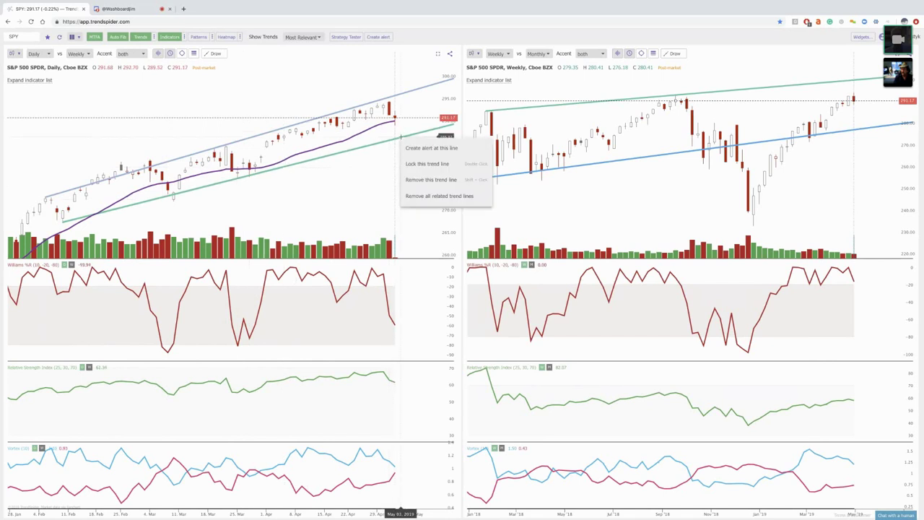
{"action": "left_click", "coordinate": [410, 148]}
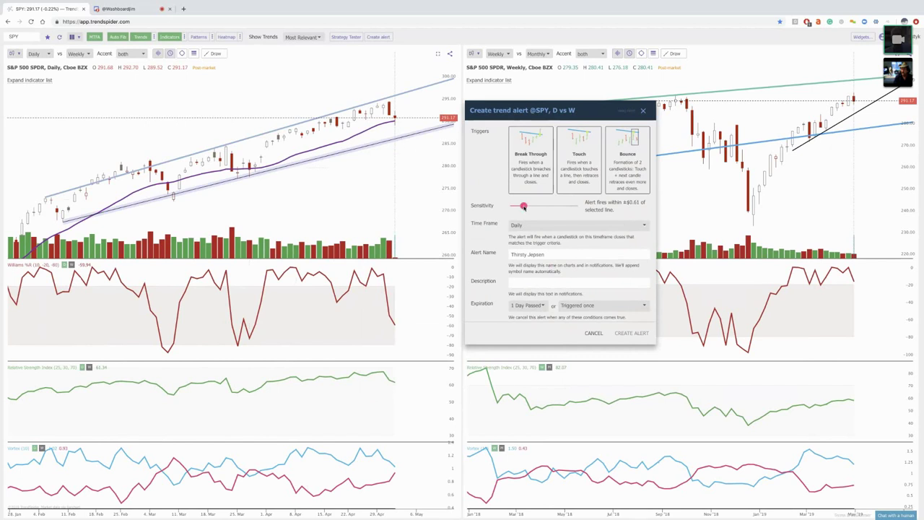
{"action": "left_click_drag", "start_coordinate": [524, 206], "coordinate": [505, 208]}
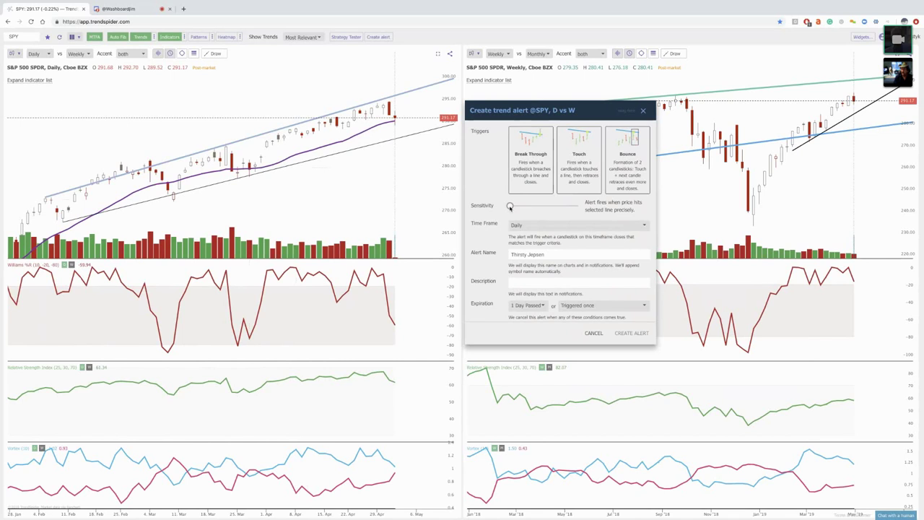
{"action": "left_click_drag", "start_coordinate": [510, 206], "coordinate": [542, 207]}
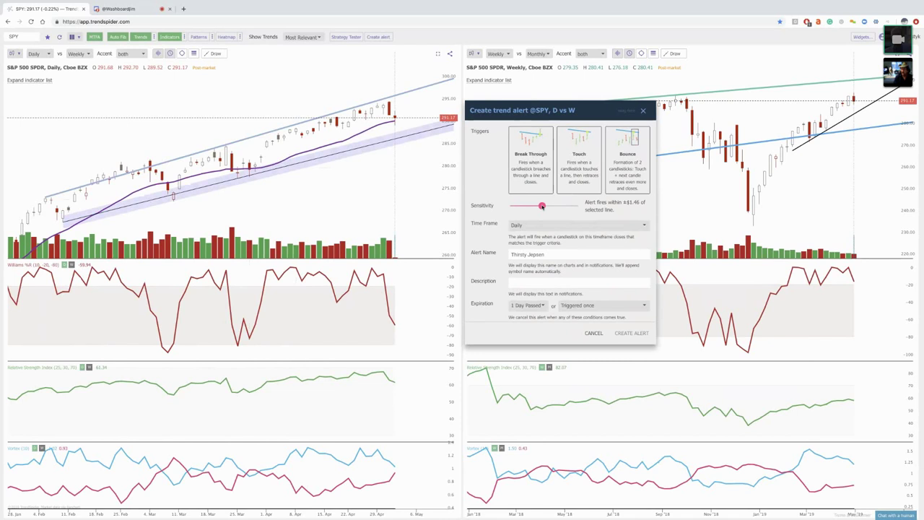
{"action": "left_click_drag", "start_coordinate": [542, 206], "coordinate": [559, 206]}
{"action": "left_click_drag", "start_coordinate": [559, 207], "coordinate": [578, 207]}
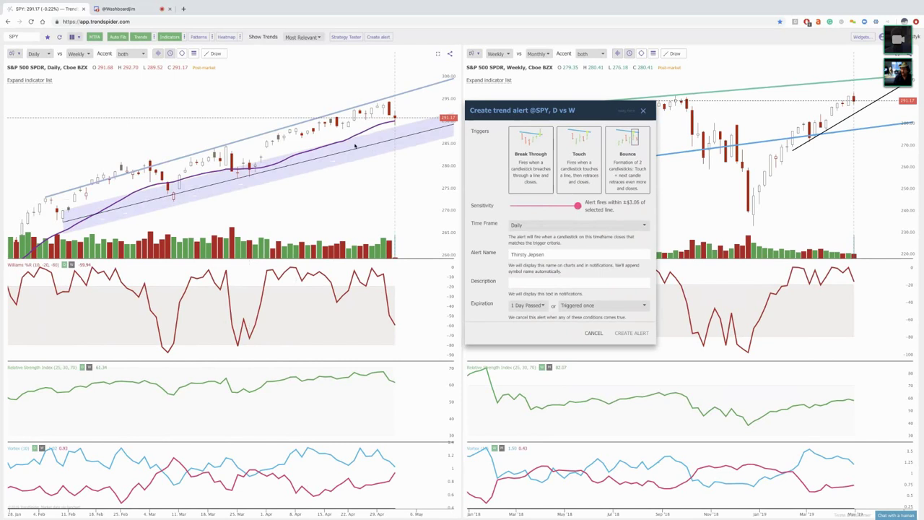
{"action": "left_click_drag", "start_coordinate": [578, 207], "coordinate": [524, 207]}
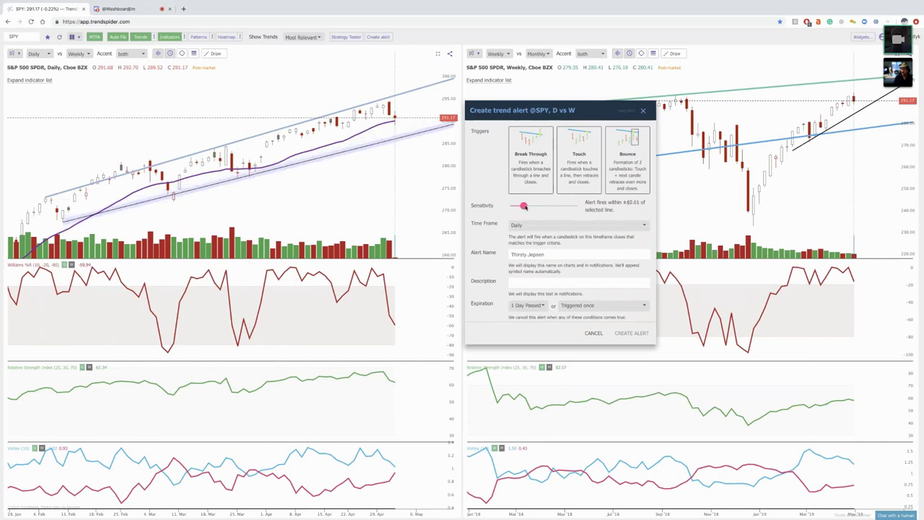
{"action": "left_click", "coordinate": [328, 157]}
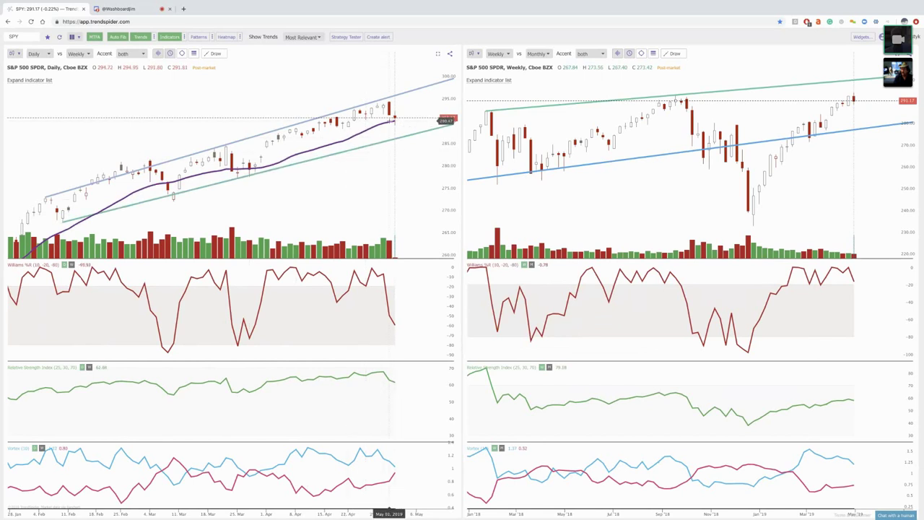
{"action": "right_click", "coordinate": [393, 123]}
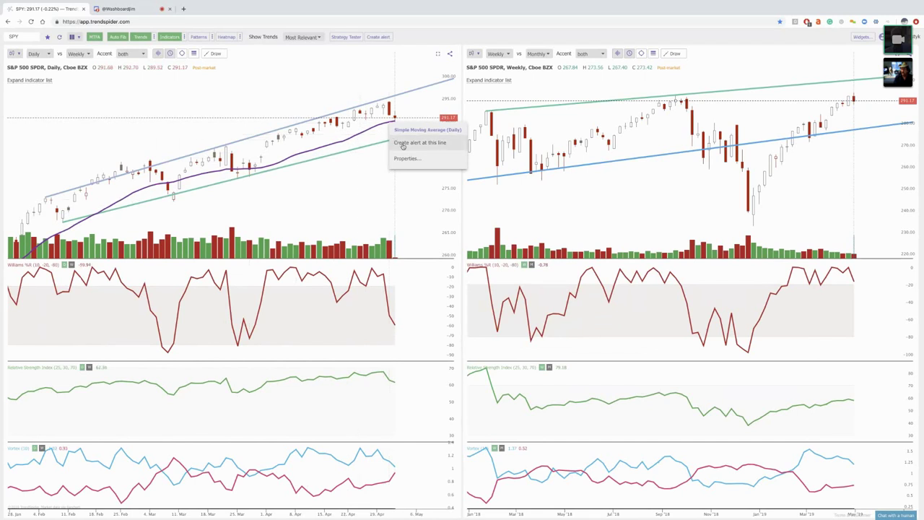
{"action": "left_click", "coordinate": [403, 146]}
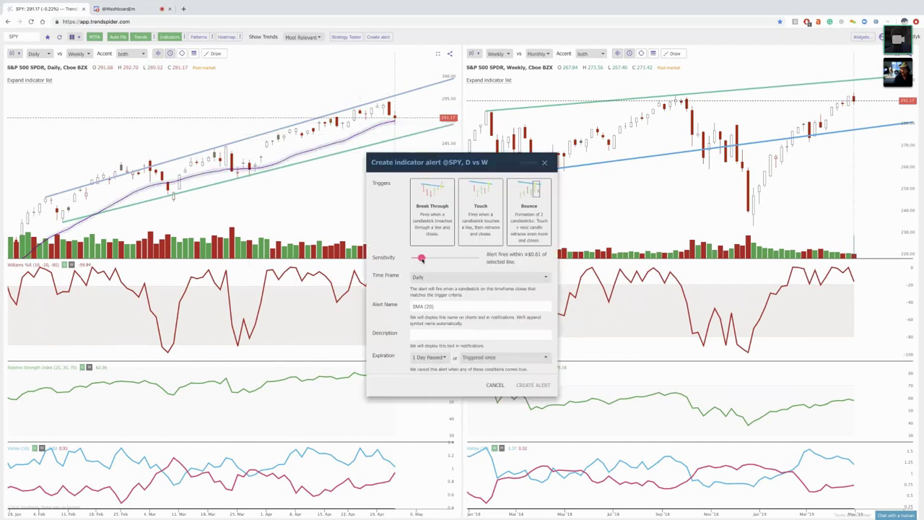
{"action": "left_click_drag", "start_coordinate": [422, 258], "coordinate": [420, 258]}
{"action": "key", "text": "Escape"}
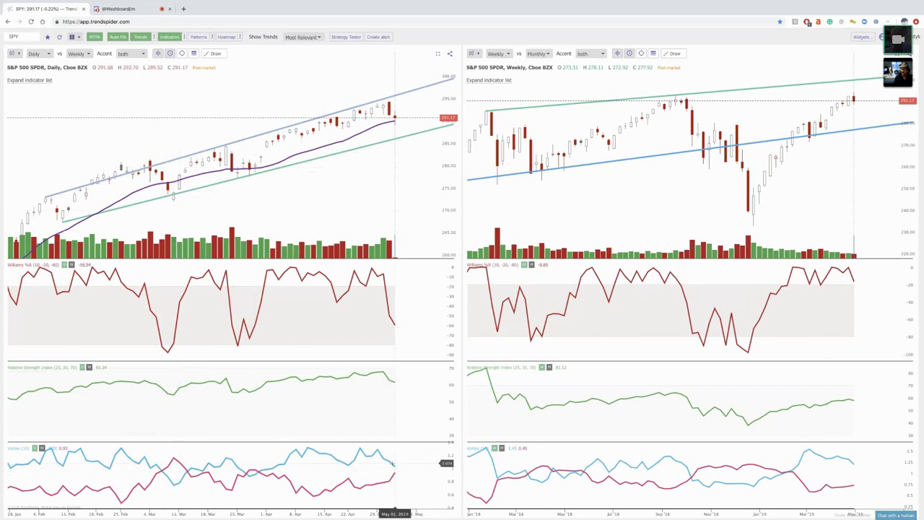
- Start a SPY Multi-Factor Alert named 'Possible Breakdown' that expires after 14 days
{"action": "left_click", "coordinate": [385, 38]}
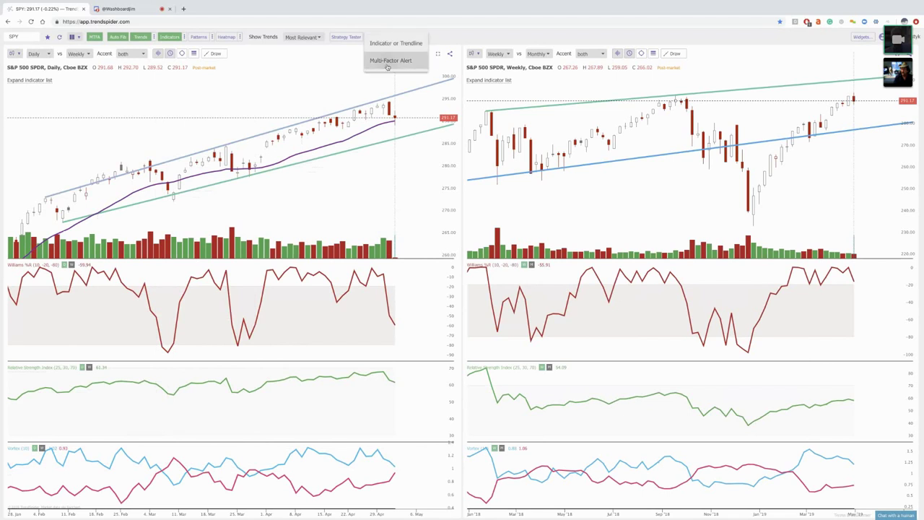
{"action": "left_click", "coordinate": [388, 62]}
{"action": "left_click", "coordinate": [371, 162]}
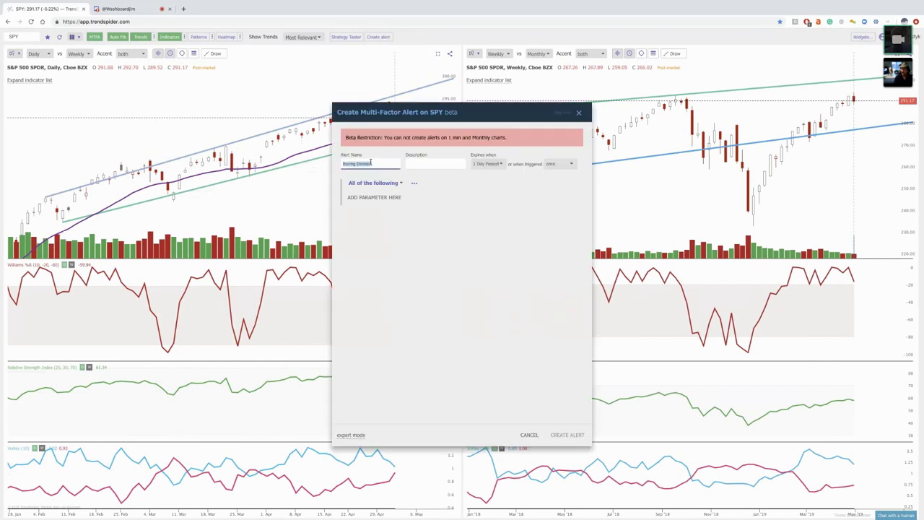
{"action": "type", "text": "Possible Breakdown"}
{"action": "left_click", "coordinate": [494, 165]}
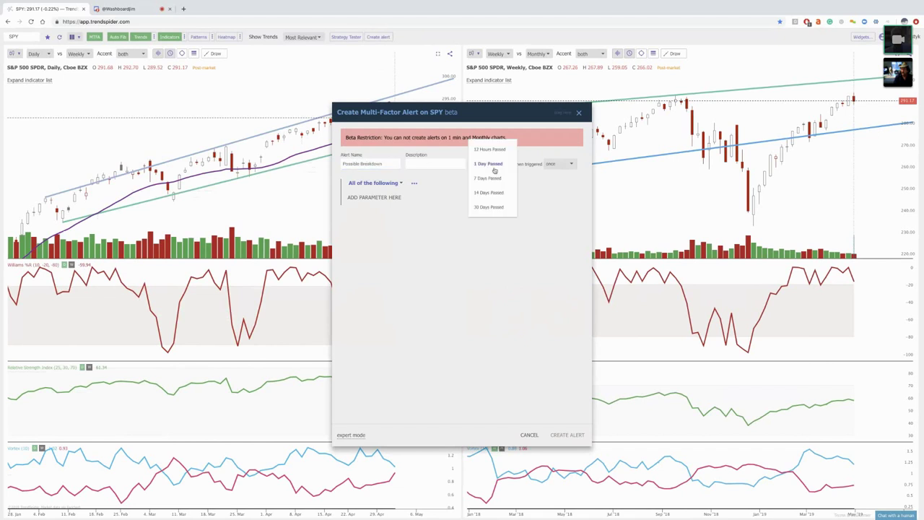
{"action": "left_click", "coordinate": [488, 193]}
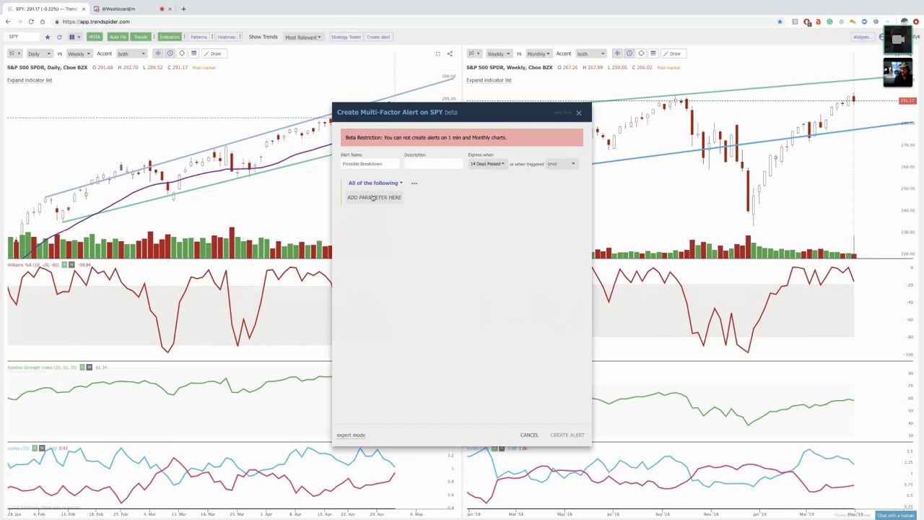
{"action": "left_click_drag", "start_coordinate": [484, 115], "coordinate": [650, 108]}
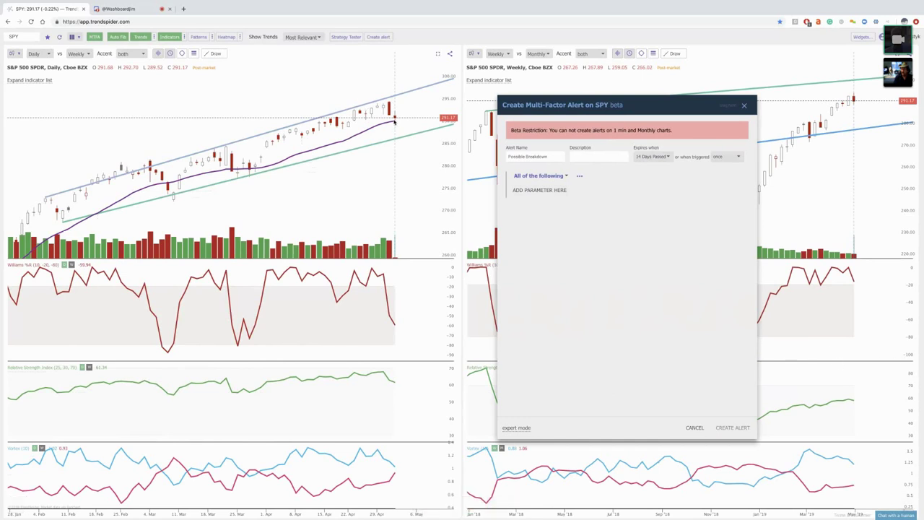
- Add a condition requiring the daily candle close to be less than daily SMA (20)
{"action": "left_click", "coordinate": [532, 190]}
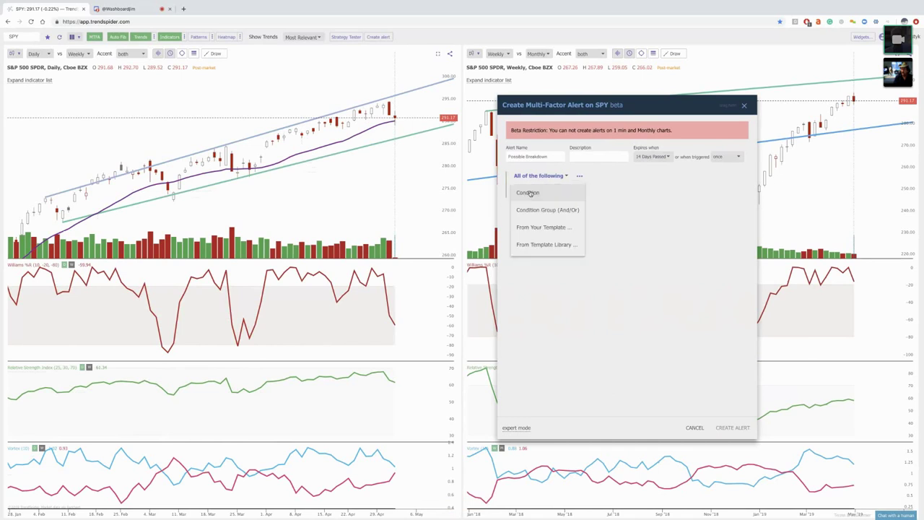
{"action": "left_click", "coordinate": [532, 193]}
{"action": "left_click", "coordinate": [526, 207]}
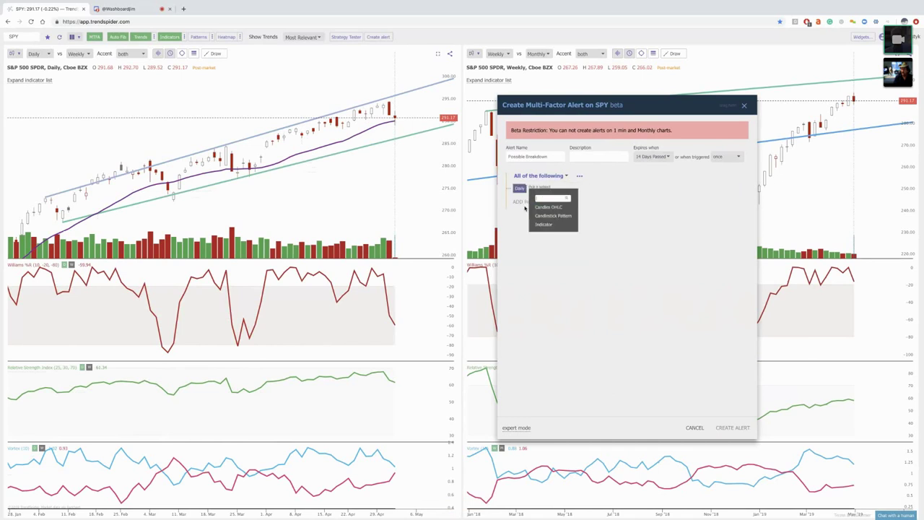
{"action": "left_click", "coordinate": [539, 207]}
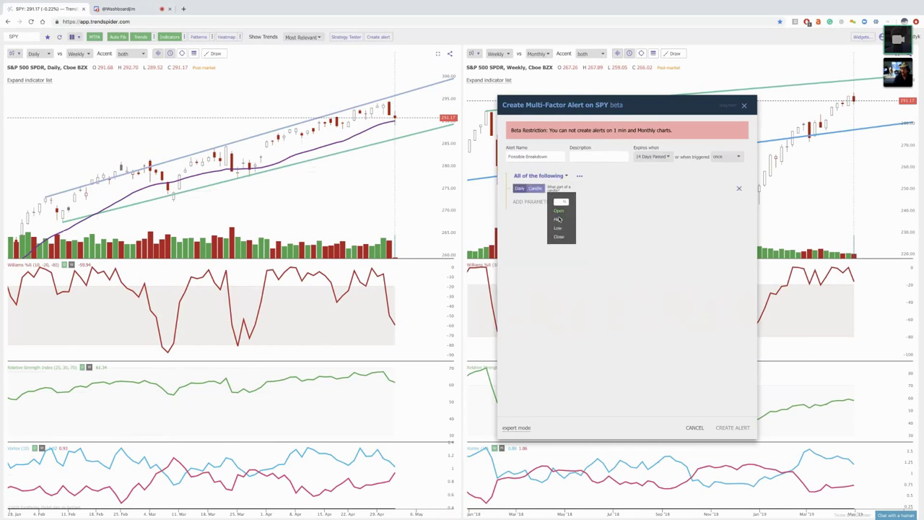
{"action": "left_click", "coordinate": [559, 238]}
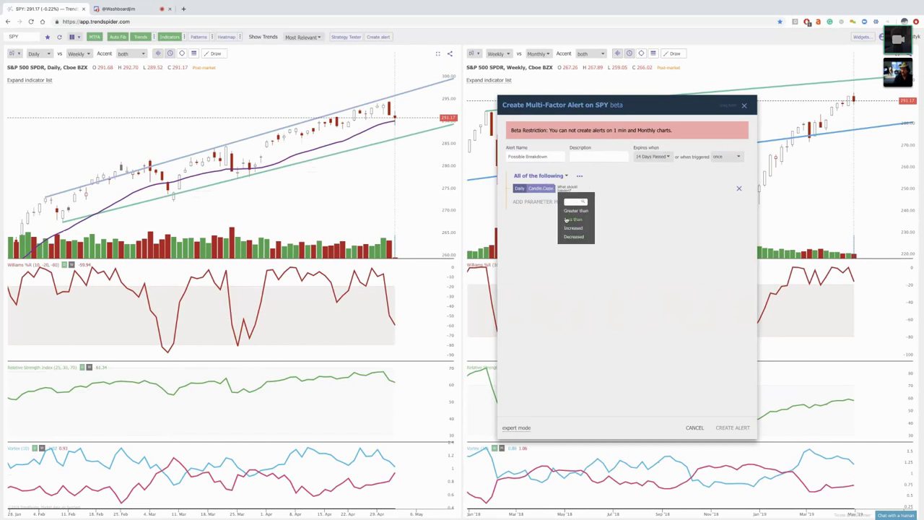
{"action": "left_click", "coordinate": [567, 220]}
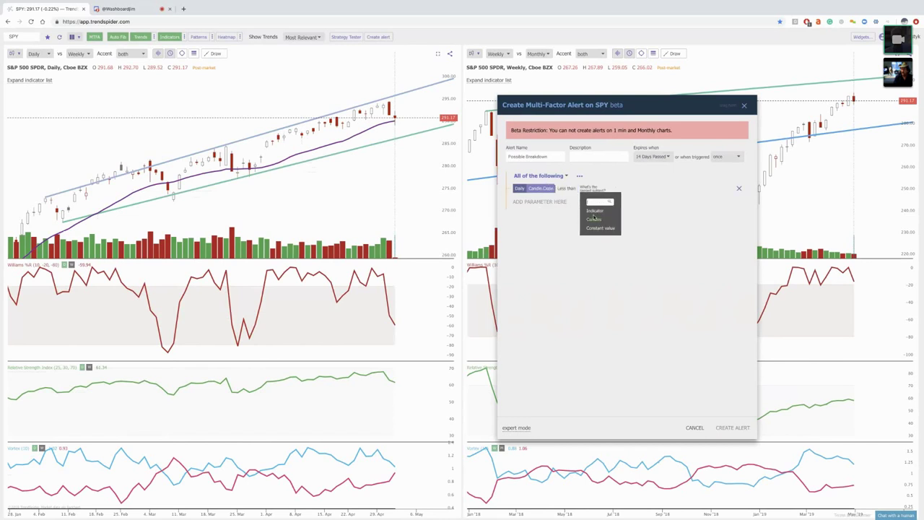
{"action": "left_click", "coordinate": [592, 212]}
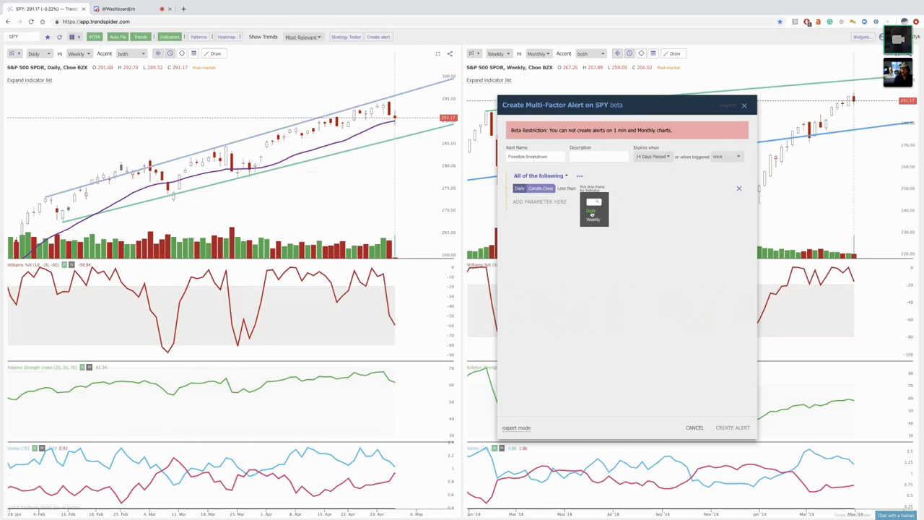
{"action": "left_click", "coordinate": [592, 214]}
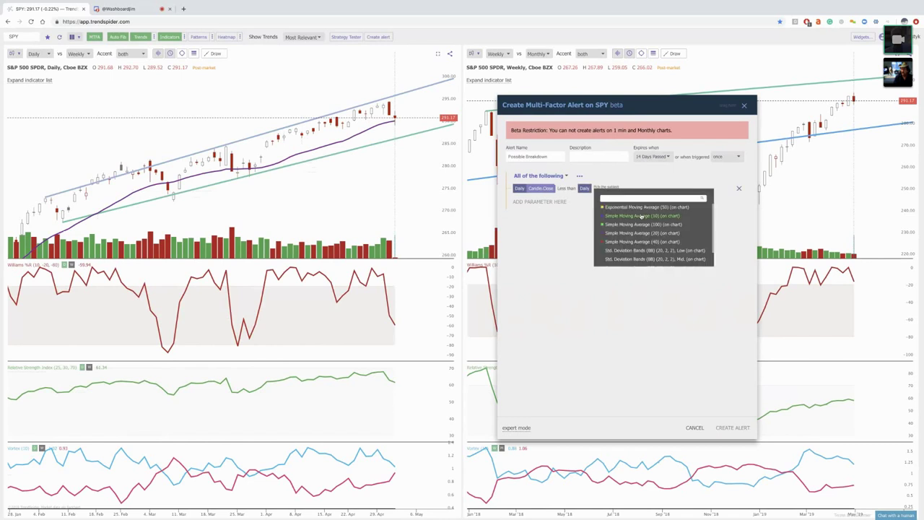
{"action": "left_click", "coordinate": [631, 234]}
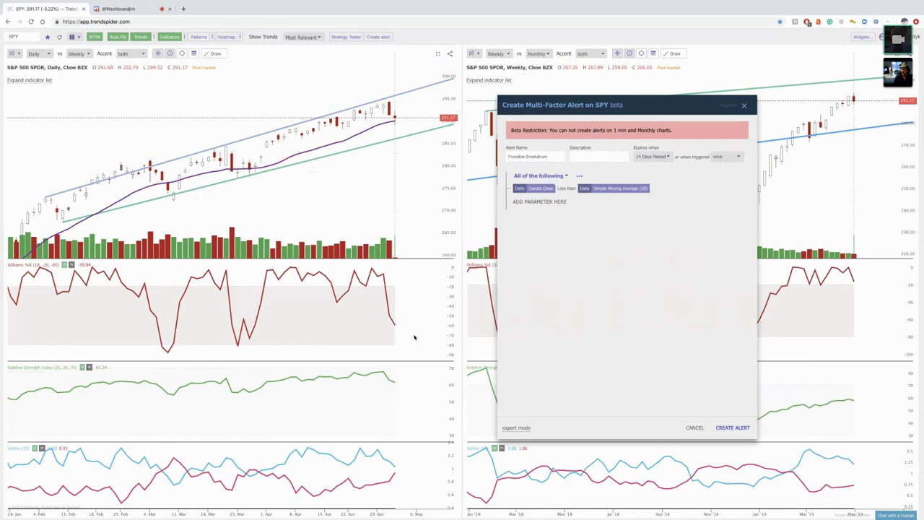
- Add a daily condition: Williams %R (10, -20, -80) less than constant -70
{"action": "left_click", "coordinate": [536, 202]}
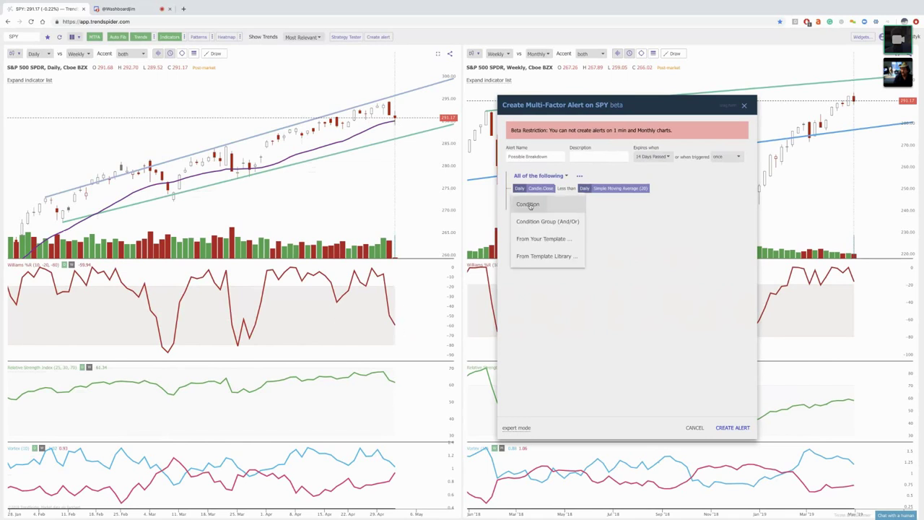
{"action": "left_click", "coordinate": [525, 205]}
{"action": "left_click", "coordinate": [526, 218]}
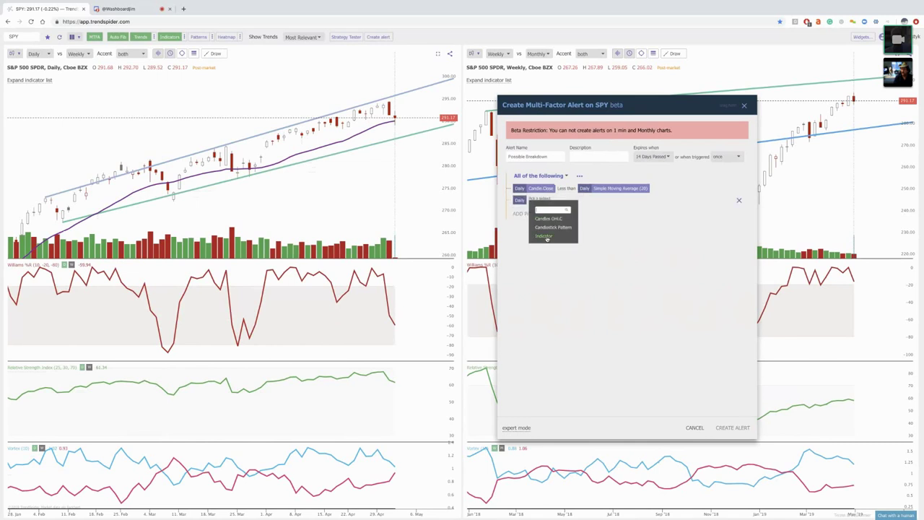
{"action": "left_click", "coordinate": [543, 238]}
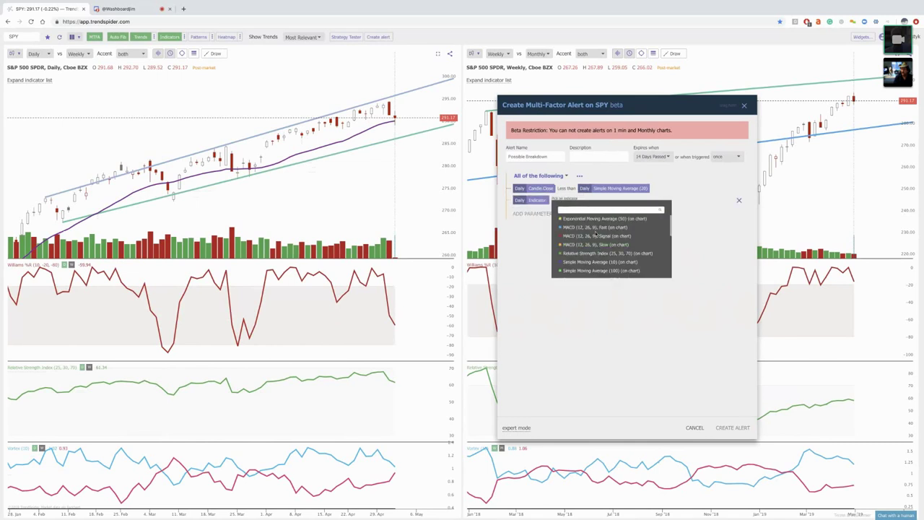
{"action": "type", "text": "wi"}
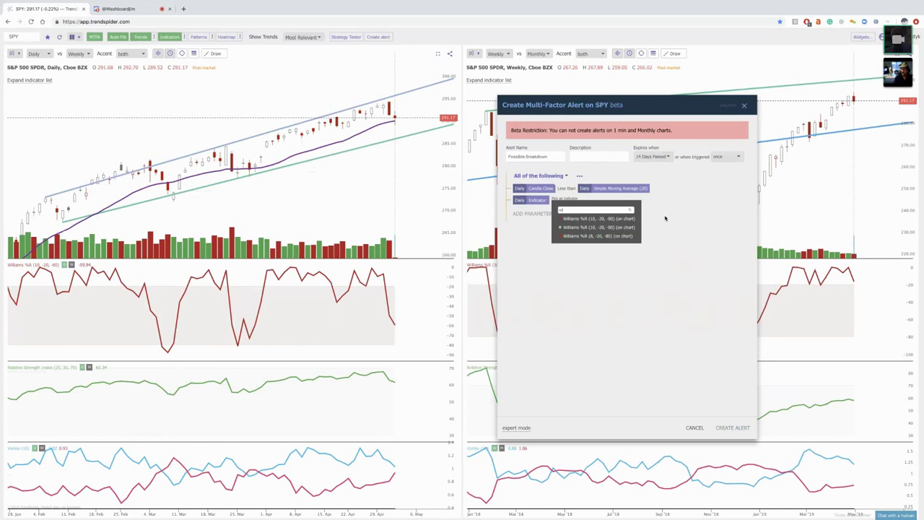
{"action": "left_click", "coordinate": [580, 220]}
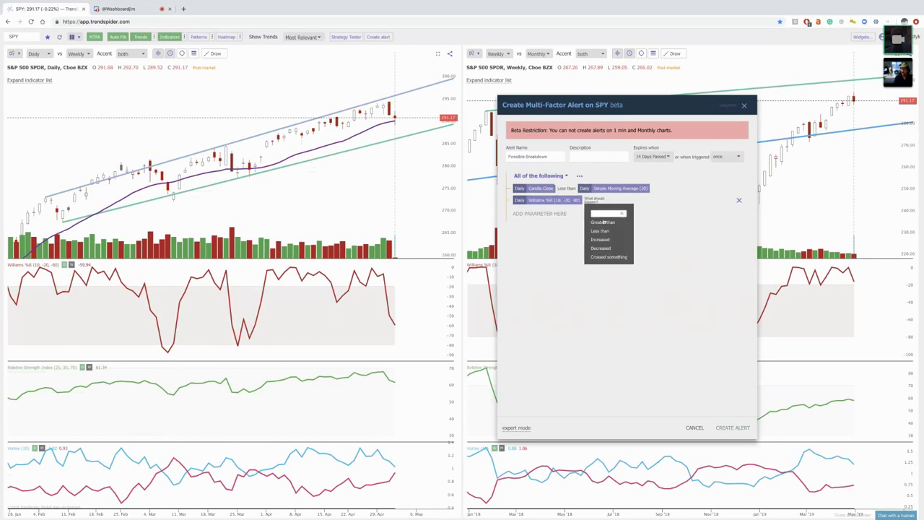
{"action": "left_click", "coordinate": [600, 230]}
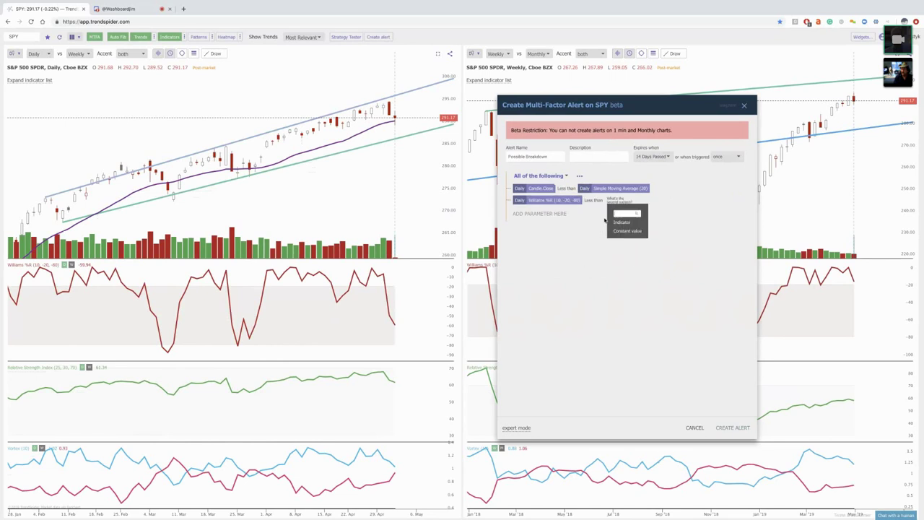
{"action": "left_click", "coordinate": [624, 232]}
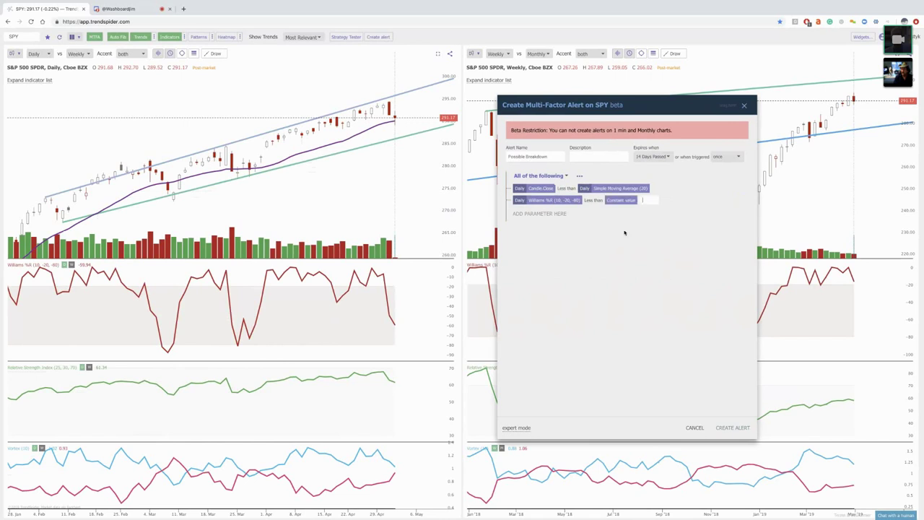
{"action": "type", "text": "-70"}
- Add a daily condition: RSI (25, 30, 70) less than constant 55
{"action": "left_click", "coordinate": [547, 215]}
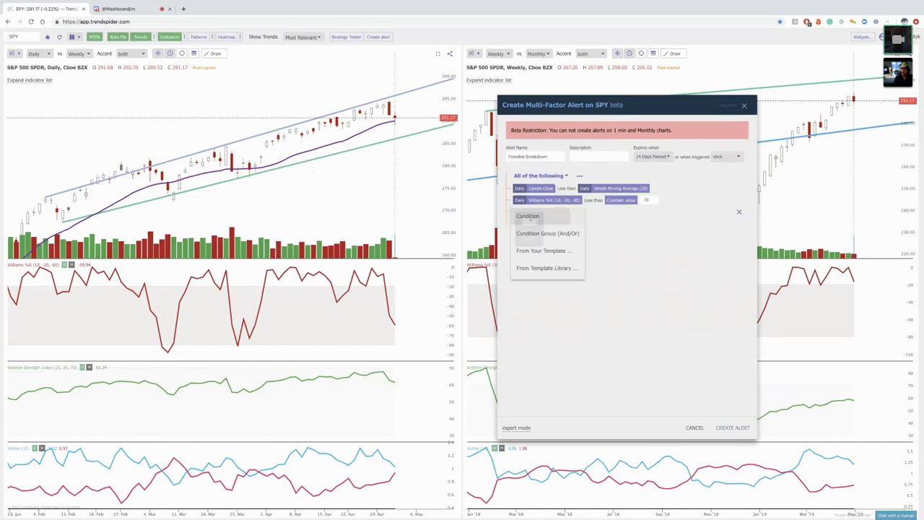
{"action": "left_click", "coordinate": [528, 217]}
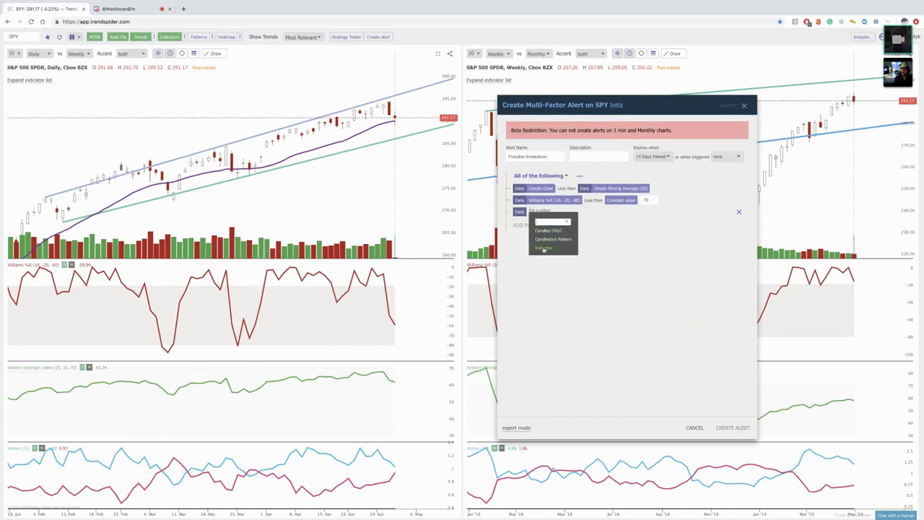
{"action": "left_click", "coordinate": [544, 248]}
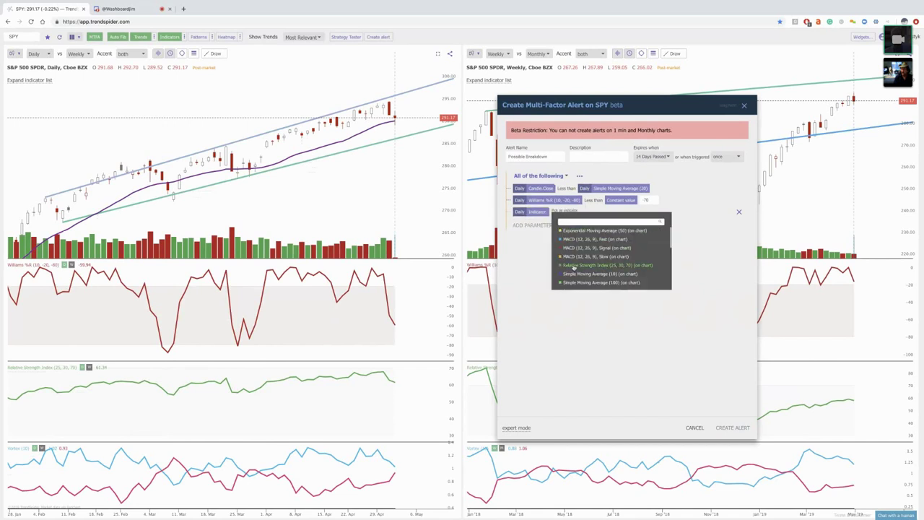
{"action": "left_click", "coordinate": [574, 266]}
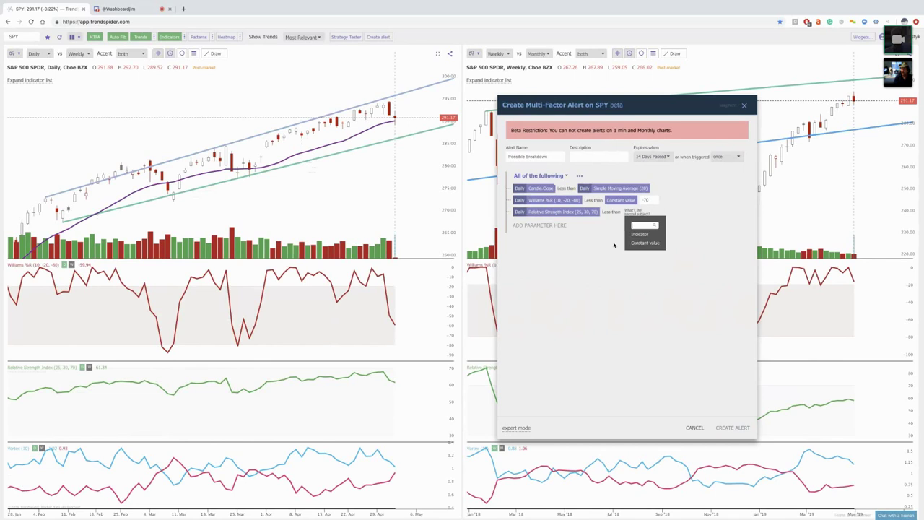
{"action": "left_click", "coordinate": [640, 243]}
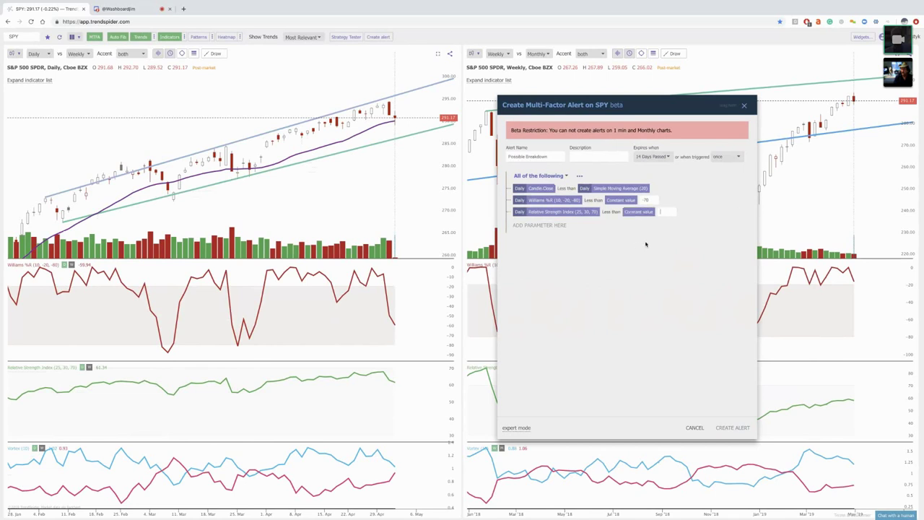
{"action": "type", "text": "55"}
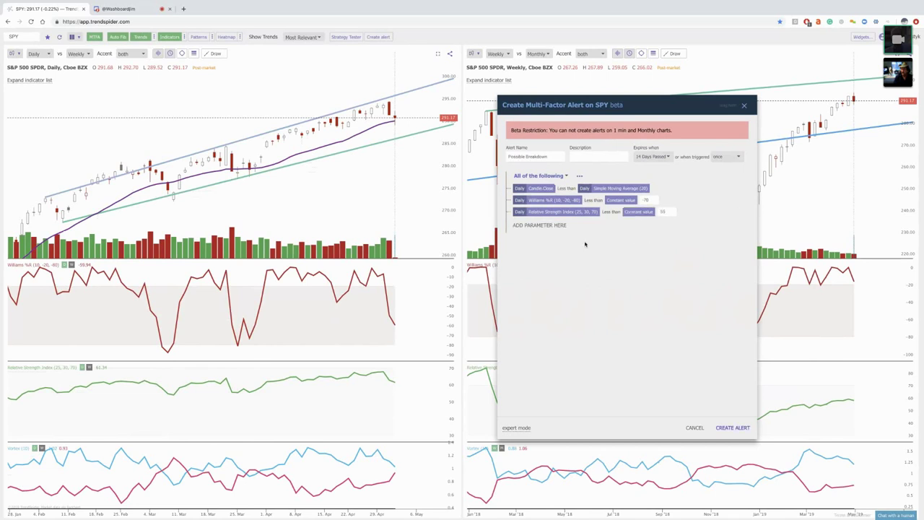
{"action": "left_click", "coordinate": [525, 225]}
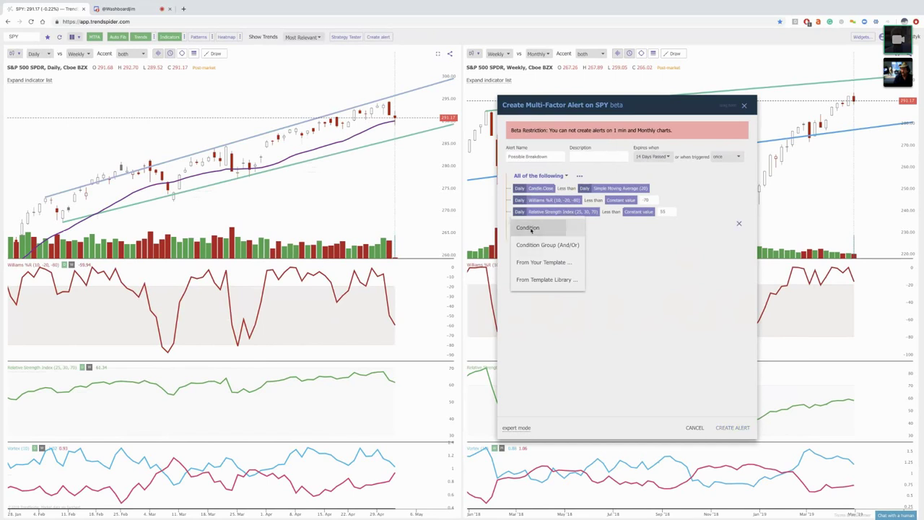
- Add a daily Vortex (10) Pos. crossed Vortex (10) Neg. condition, then an empty fifth condition row
{"action": "left_click", "coordinate": [532, 229]}
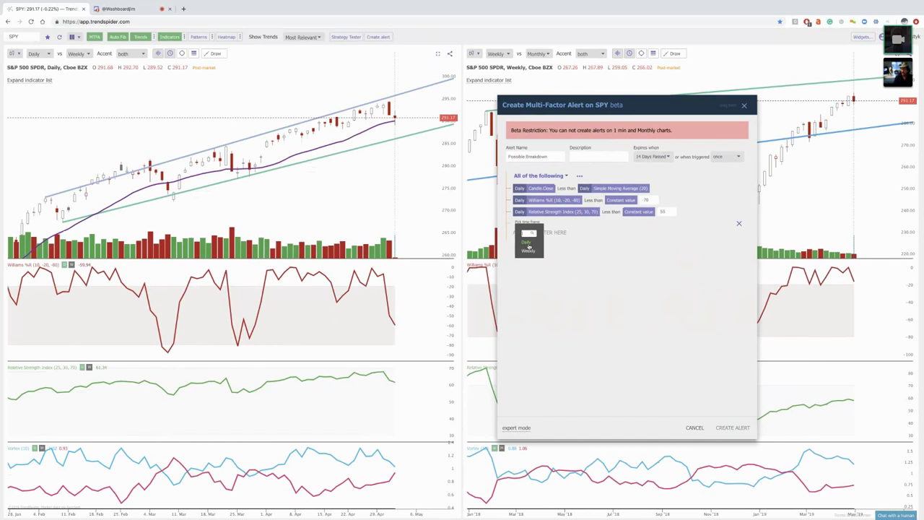
{"action": "left_click", "coordinate": [528, 246]}
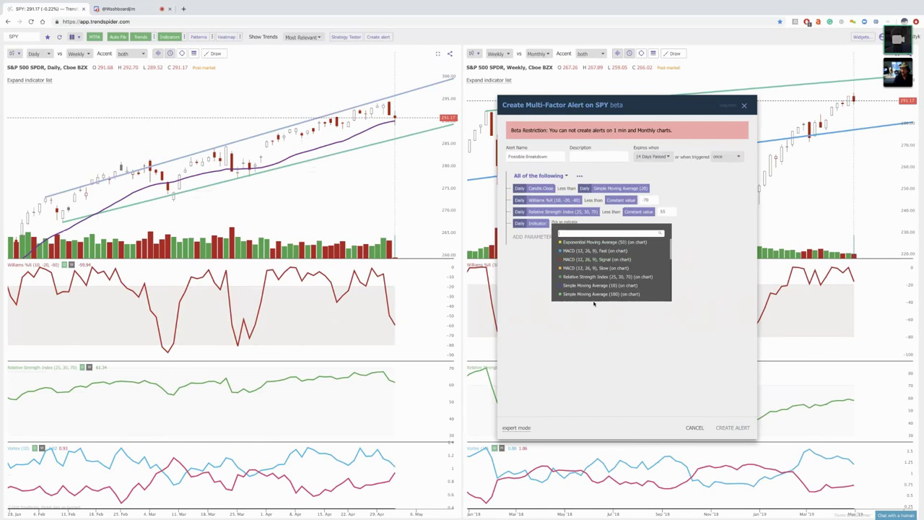
{"action": "type", "text": "vor"}
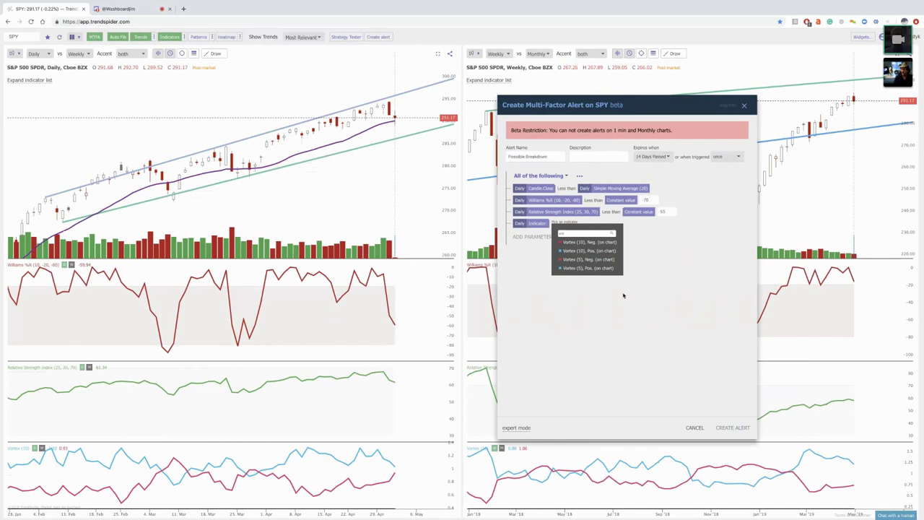
{"action": "left_click", "coordinate": [586, 250]}
{"action": "left_click", "coordinate": [589, 280]}
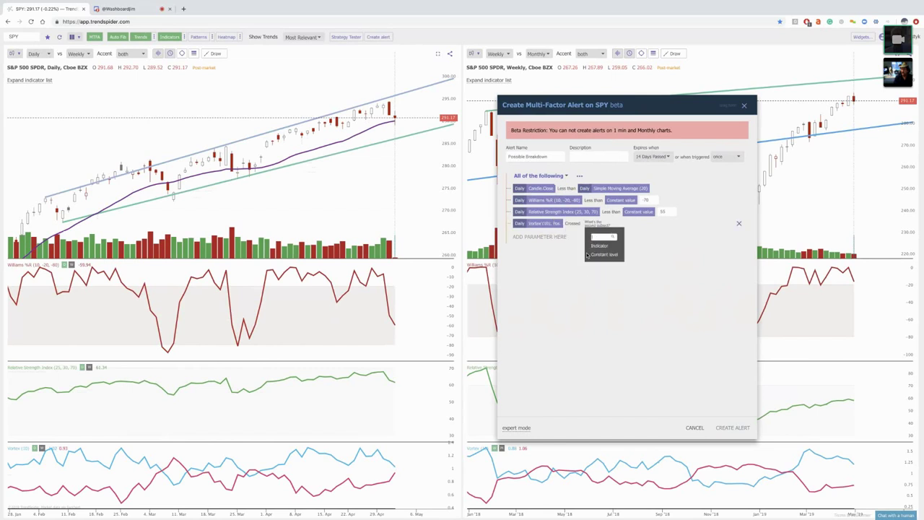
{"action": "left_click", "coordinate": [598, 246]}
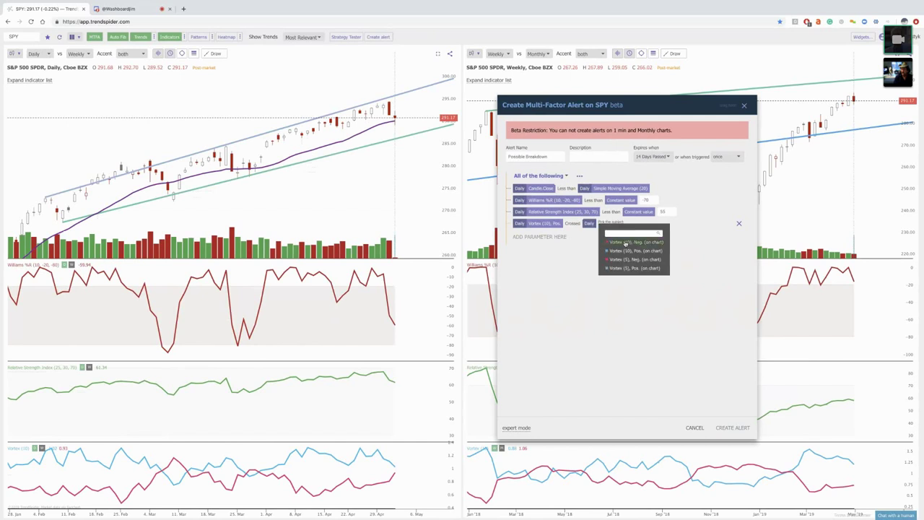
{"action": "left_click", "coordinate": [625, 243]}
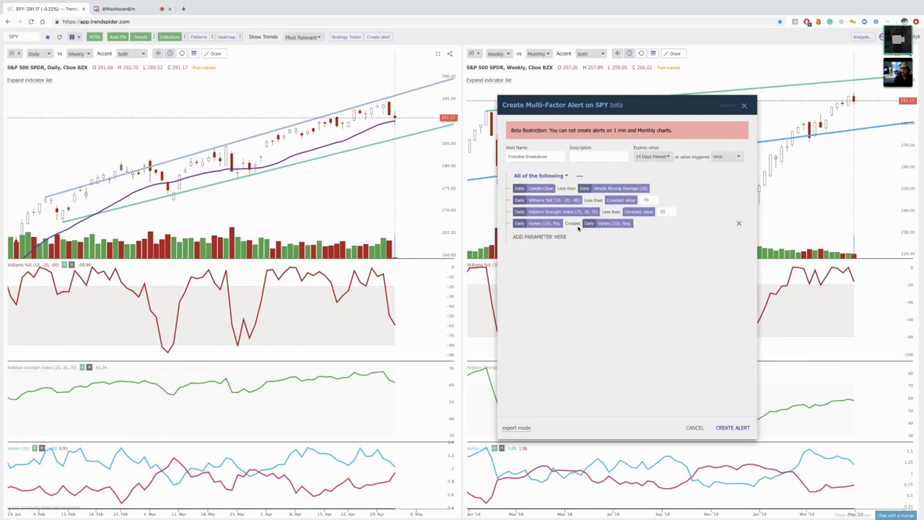
{"action": "left_click", "coordinate": [531, 240]}
{"action": "left_click", "coordinate": [530, 240]}
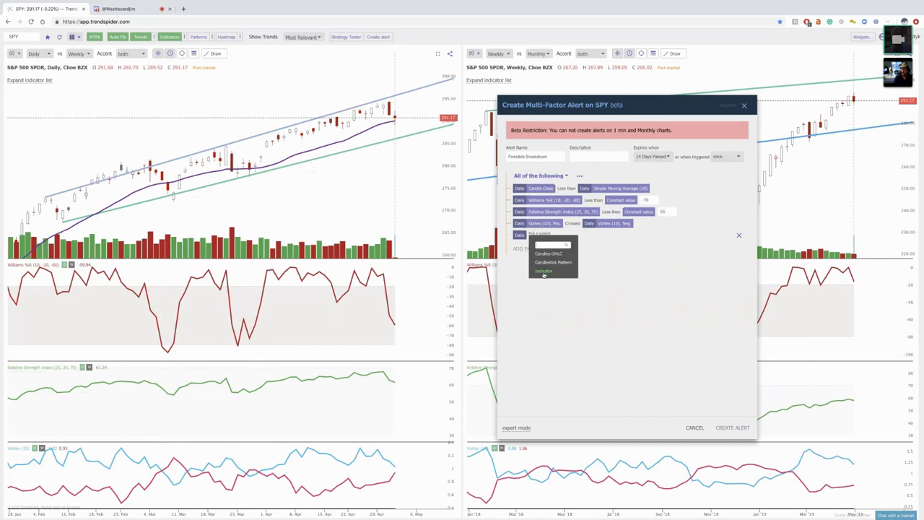
- Set the fifth condition to Vortex (10) Pos. less than daily Vortex (10) Neg., then create the alert
{"action": "left_click", "coordinate": [543, 272]}
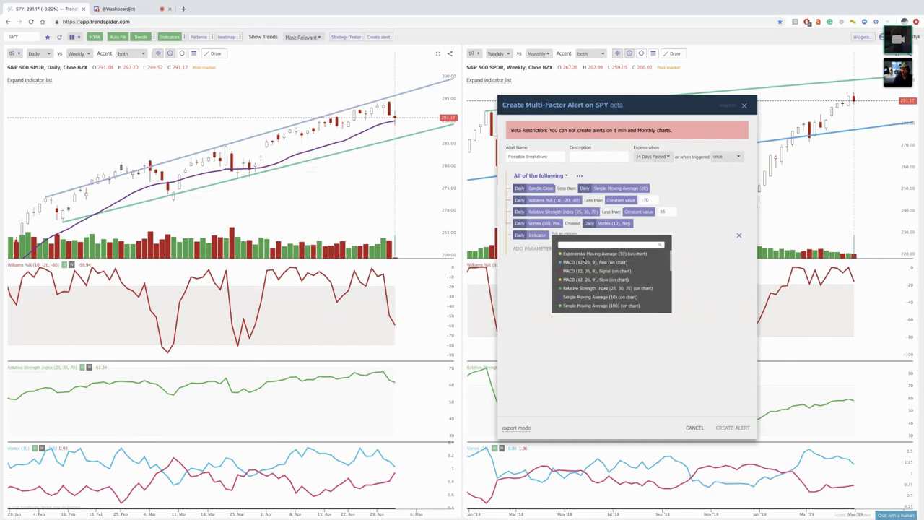
{"action": "type", "text": "vo"}
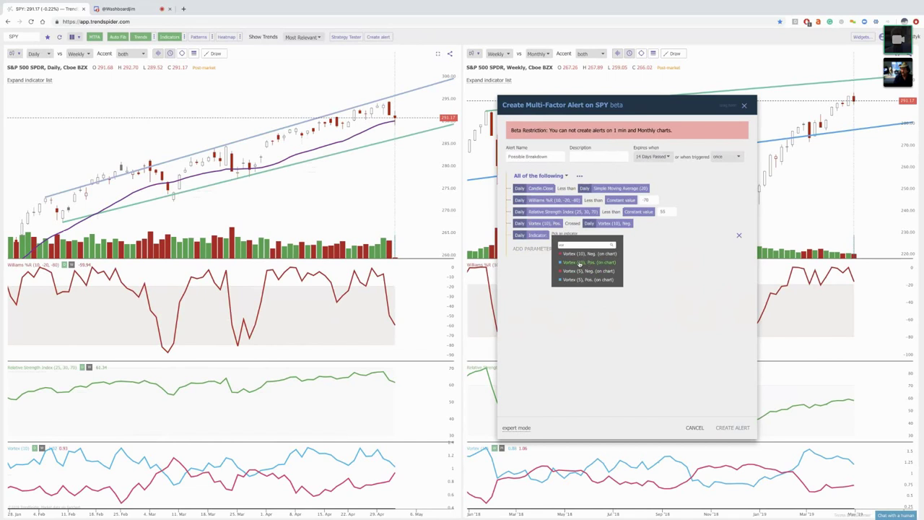
{"action": "left_click", "coordinate": [587, 262]}
{"action": "left_click", "coordinate": [587, 266]}
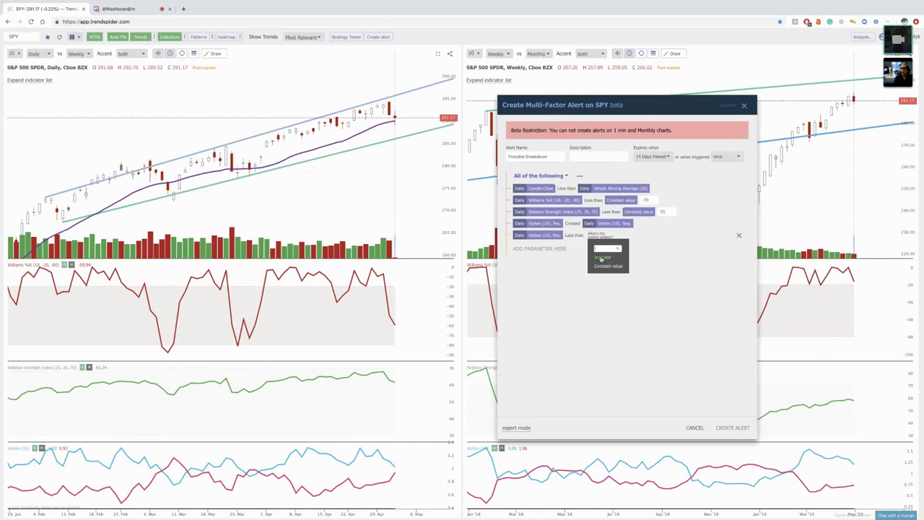
{"action": "left_click", "coordinate": [598, 261]}
{"action": "left_click", "coordinate": [598, 259]}
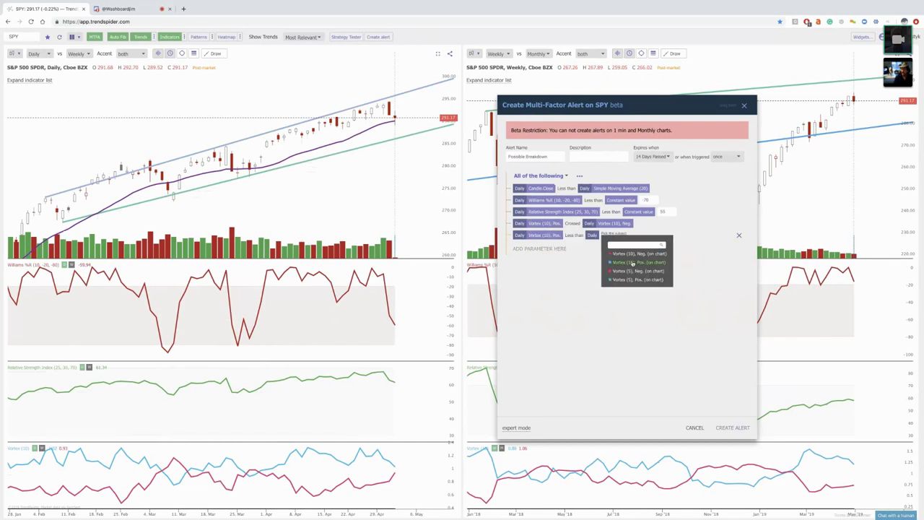
{"action": "left_click", "coordinate": [630, 256]}
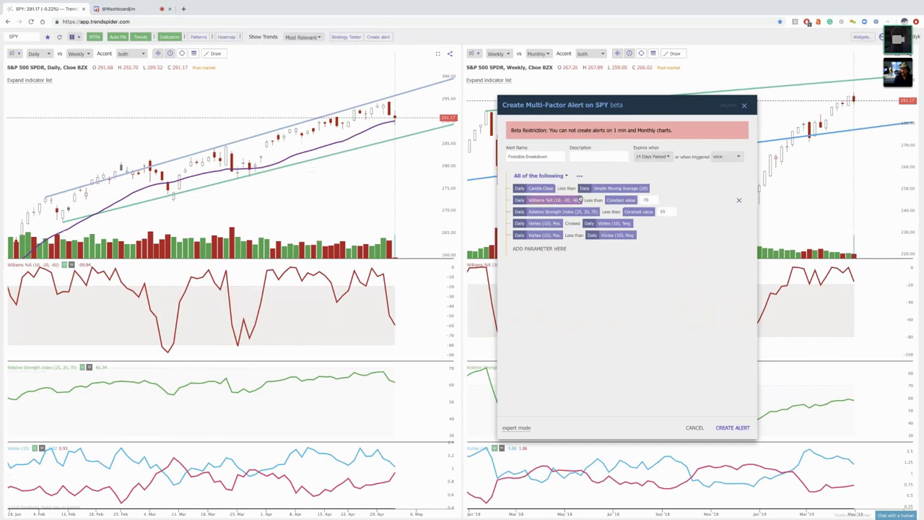
{"action": "left_click", "coordinate": [734, 427]}
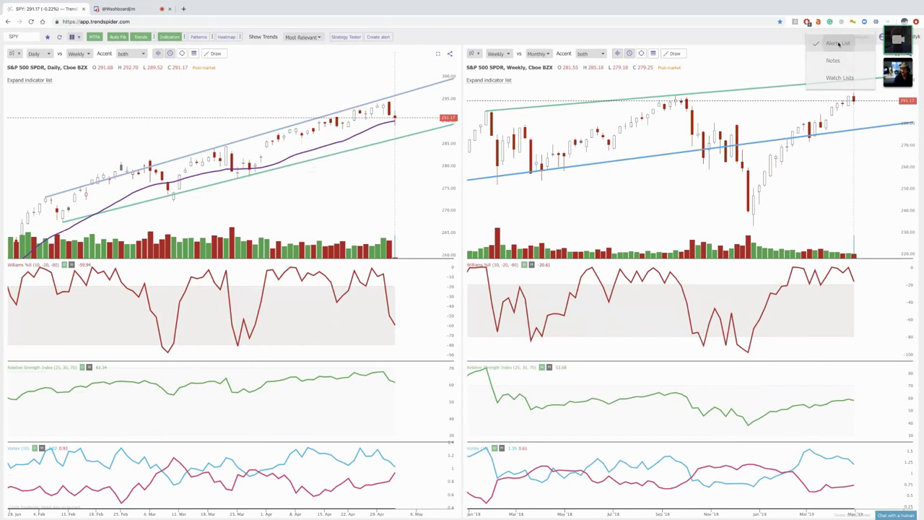
- Show the Alerts List panel with the SPY Possible Breakdown alert at the top
{"action": "left_click", "coordinate": [839, 43]}
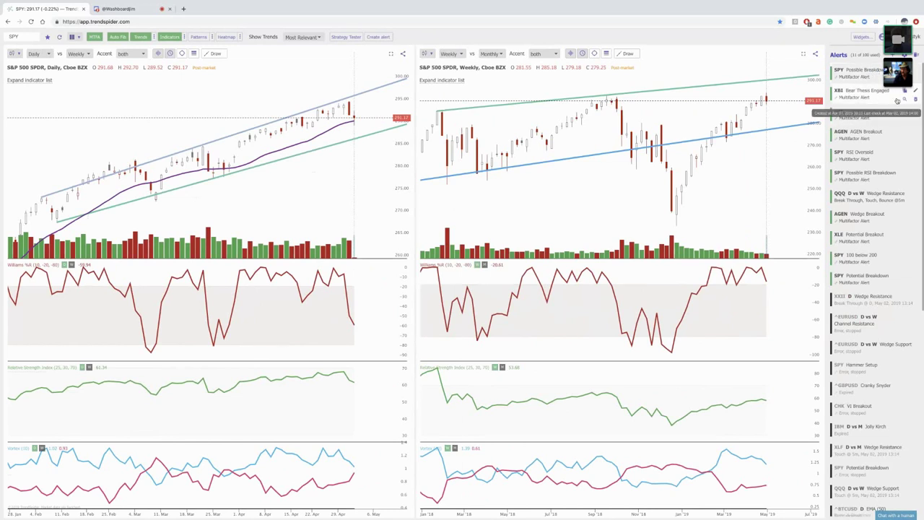
{"action": "mouse_move", "coordinate": [904, 100]}
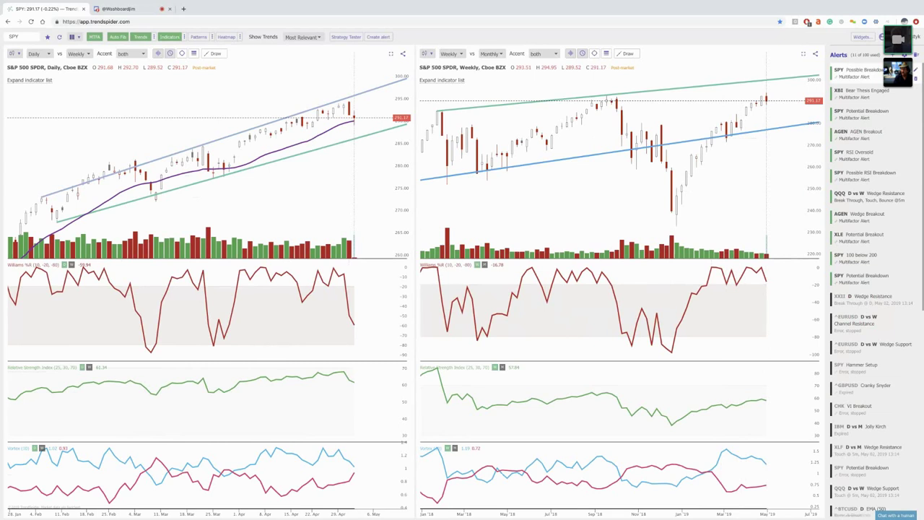
- Start a new SPY multi-factor alert and switch all five conditions to the Weekly timeframe
{"action": "left_click", "coordinate": [861, 72]}
{"action": "left_click", "coordinate": [356, 207]}
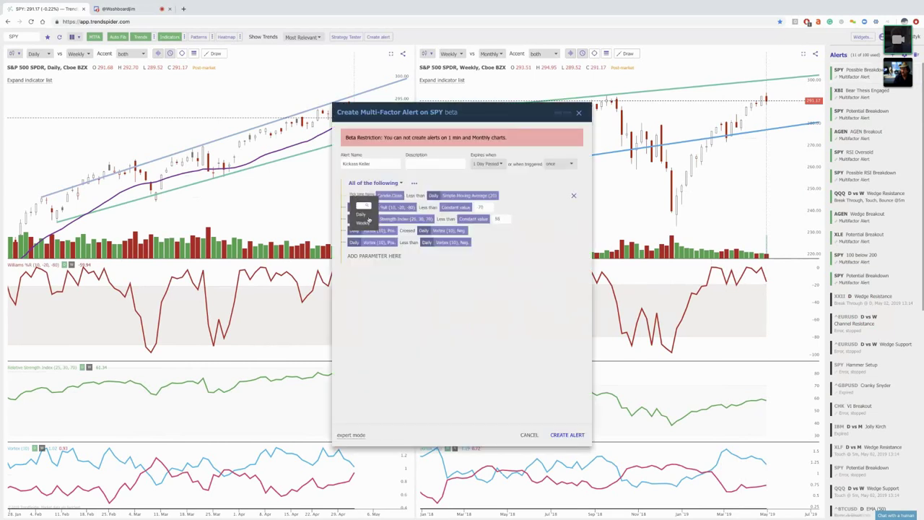
{"action": "left_click", "coordinate": [362, 221]}
{"action": "left_click", "coordinate": [359, 208]}
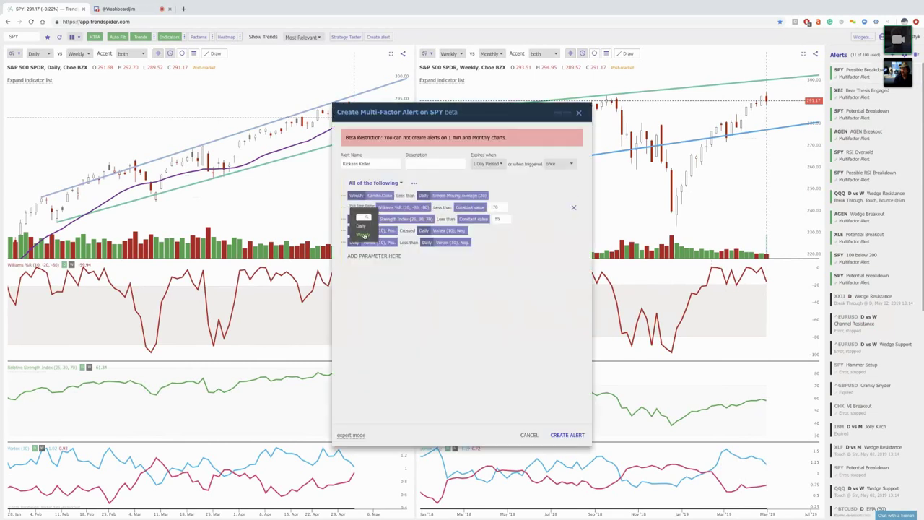
{"action": "left_click", "coordinate": [363, 236]}
{"action": "left_click", "coordinate": [356, 219]}
{"action": "left_click", "coordinate": [363, 247]}
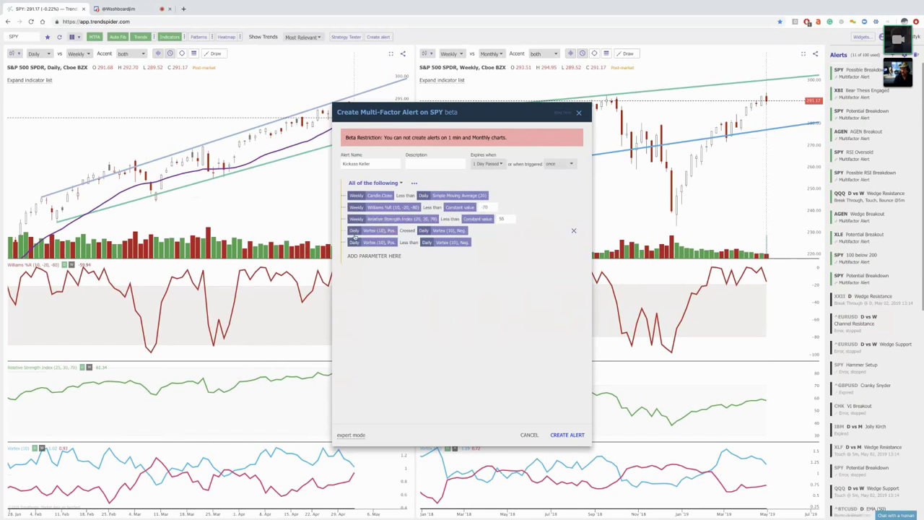
{"action": "left_click", "coordinate": [354, 231]}
{"action": "left_click", "coordinate": [362, 259]}
{"action": "left_click", "coordinate": [354, 242]}
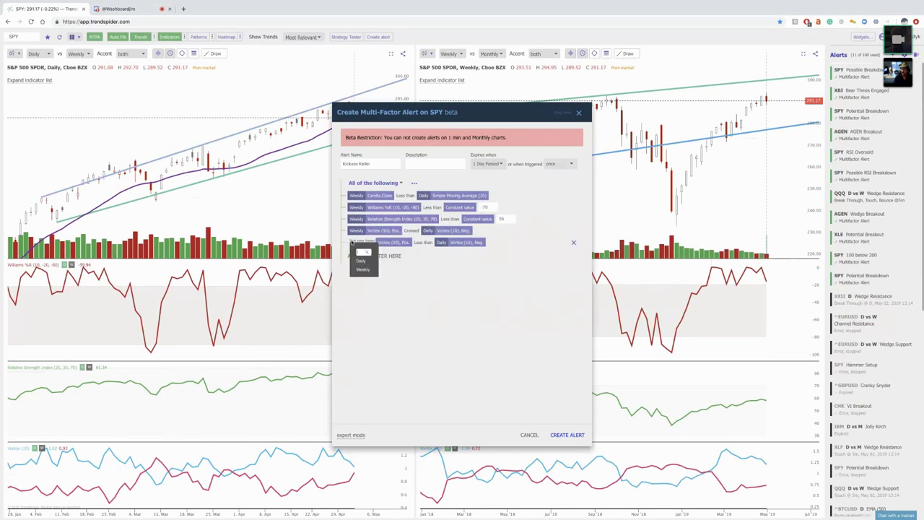
{"action": "left_click", "coordinate": [363, 270]}
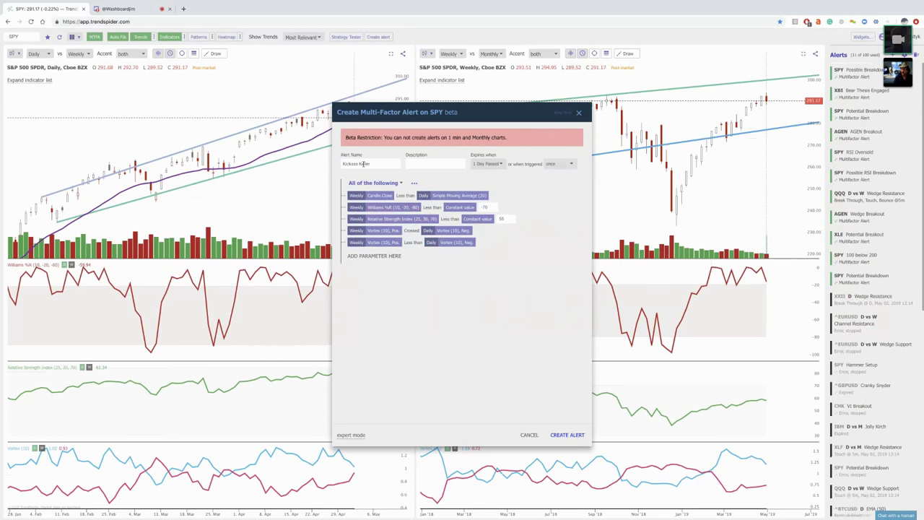
- Name the alert 'Weekly Breakdown', set it to expire after 30 days, and create it
{"action": "triple_click", "coordinate": [363, 164]}
{"action": "left_click", "coordinate": [375, 164]}
{"action": "triple_click", "coordinate": [367, 164]}
{"action": "type", "text": "Weekly Breakdown"}
{"action": "left_click", "coordinate": [491, 164]}
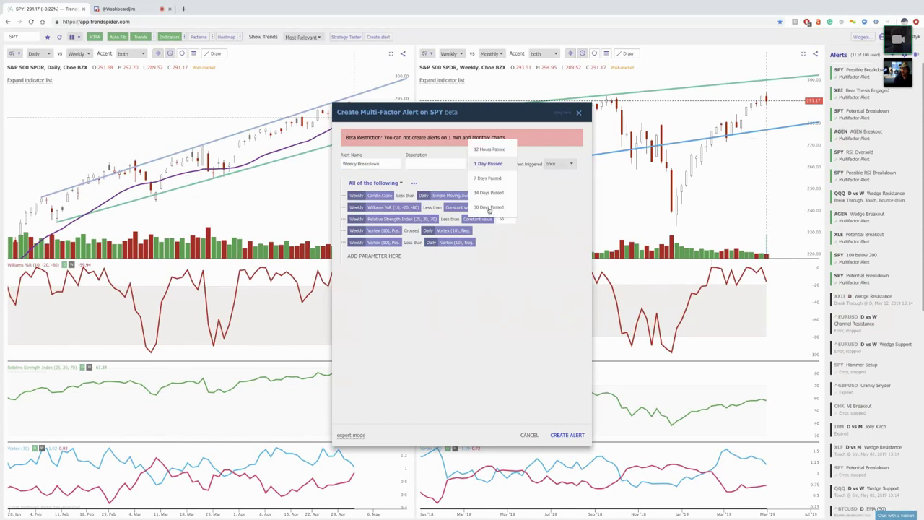
{"action": "left_click", "coordinate": [489, 208]}
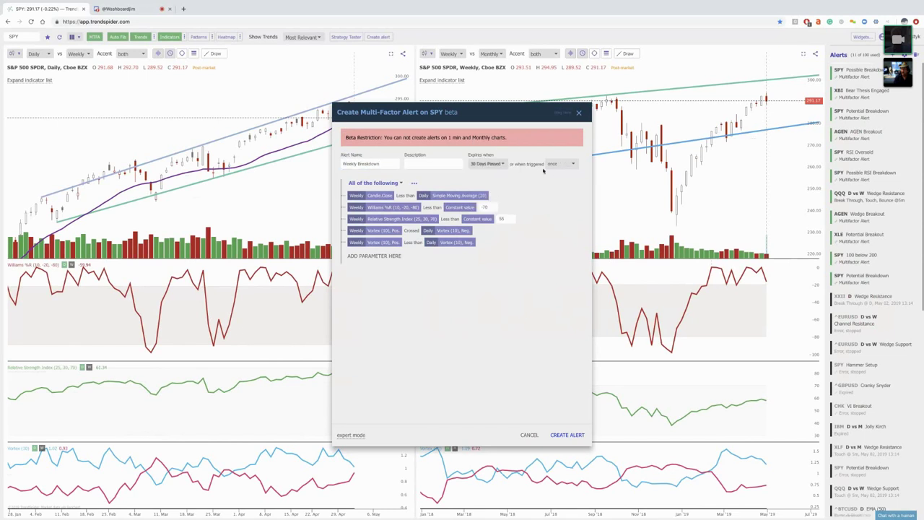
{"action": "left_click", "coordinate": [568, 435]}
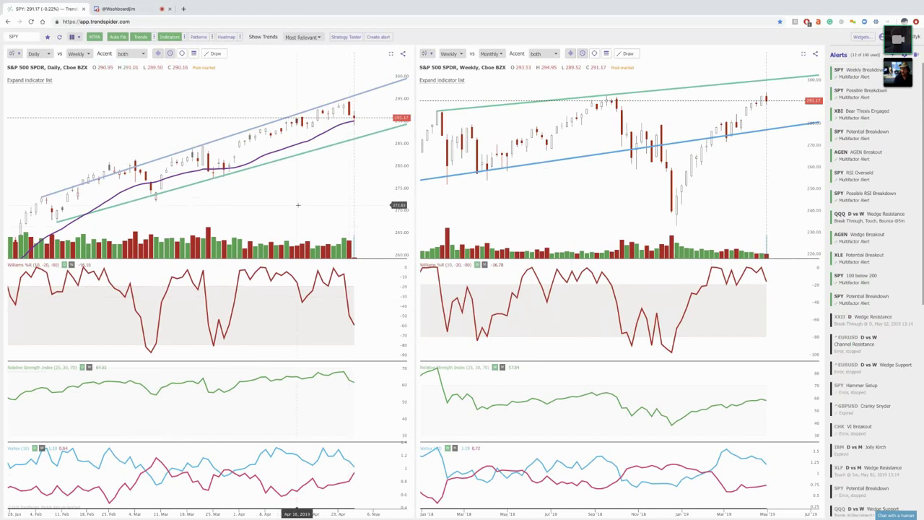
{"action": "scroll", "coordinate": [293, 193], "scroll_direction": "up", "scroll_amount": 2}
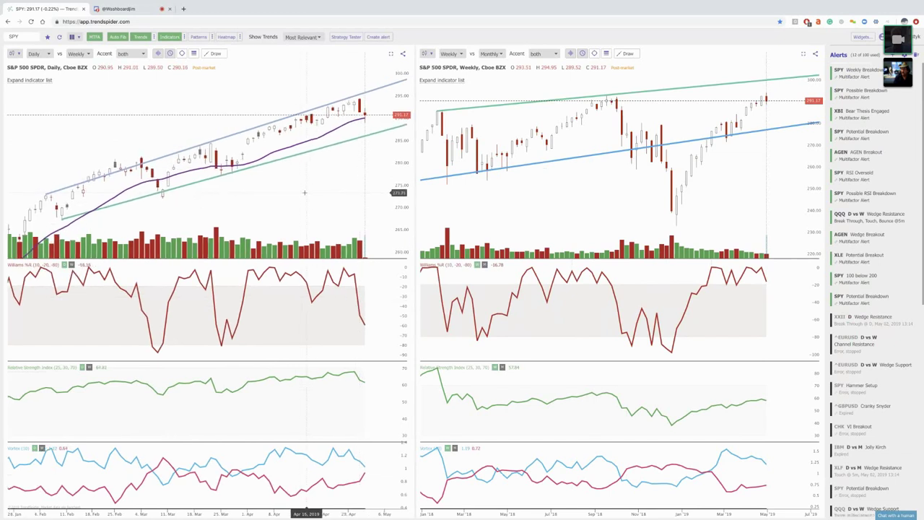
{"action": "scroll", "coordinate": [303, 192], "scroll_direction": "up", "scroll_amount": 2}
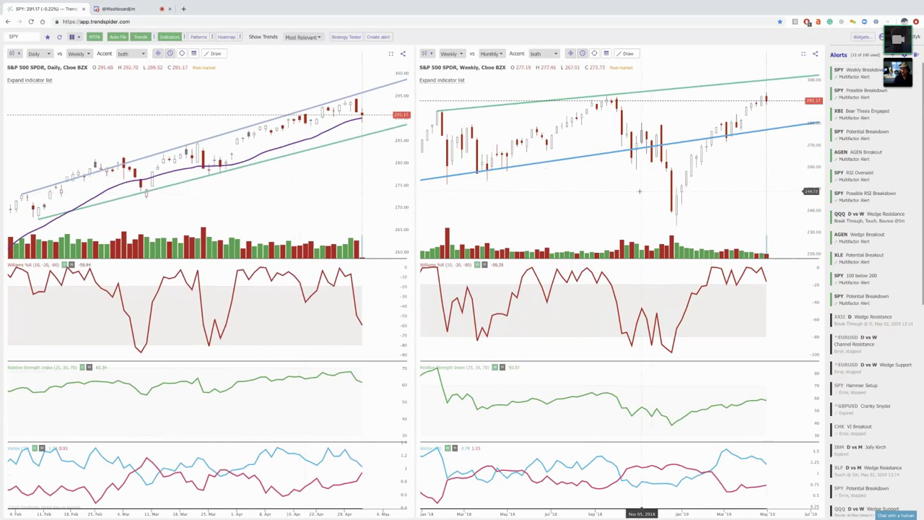
{"action": "scroll", "coordinate": [641, 166], "scroll_direction": "up", "scroll_amount": 2}
{"action": "scroll", "coordinate": [571, 162], "scroll_direction": "up", "scroll_amount": 1}
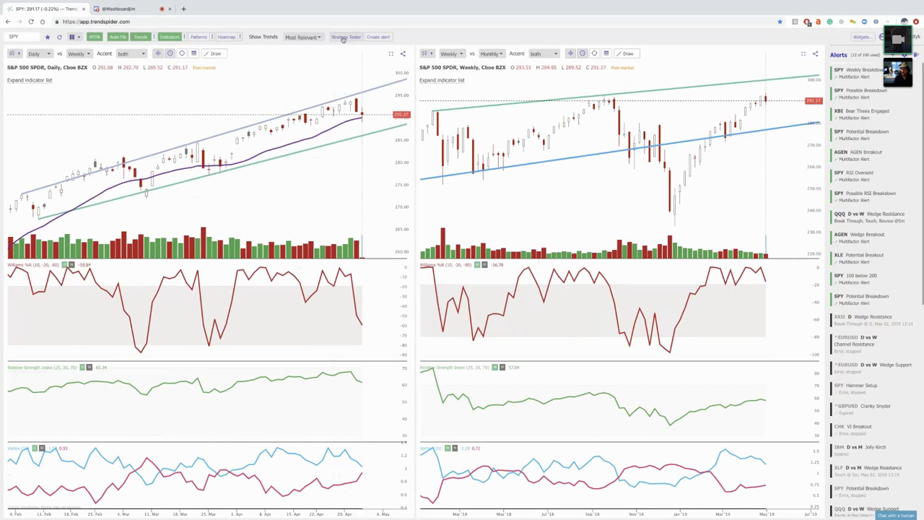
- Show one wide SPY chart in place of the side-by-side pair, with the interval changed from Daily to Weekly
{"action": "left_click", "coordinate": [75, 38]}
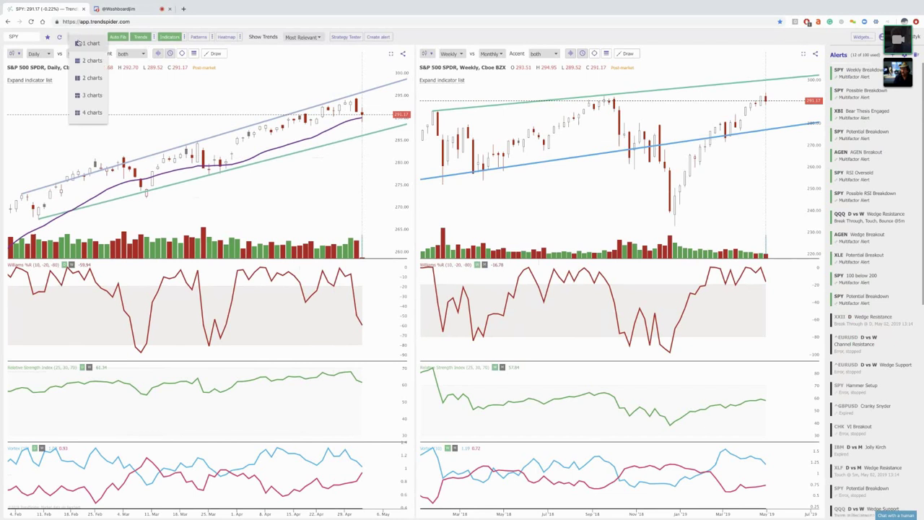
{"action": "left_click", "coordinate": [79, 43]}
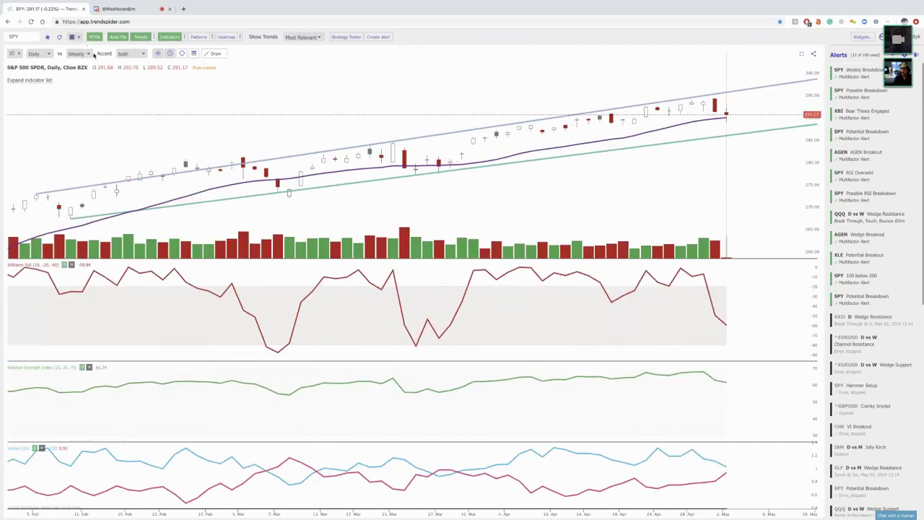
{"action": "left_click", "coordinate": [38, 54]}
{"action": "left_click", "coordinate": [52, 103]}
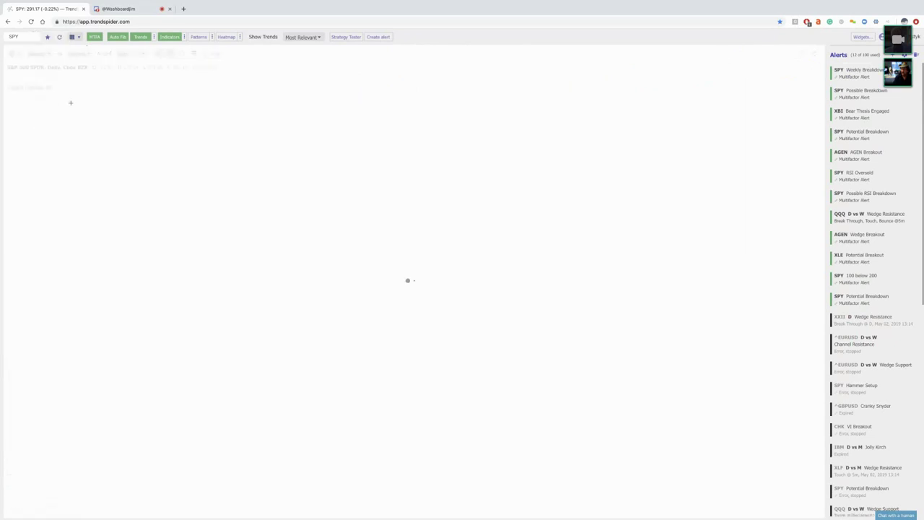
{"action": "scroll", "coordinate": [245, 151], "scroll_direction": "down", "scroll_amount": 5}
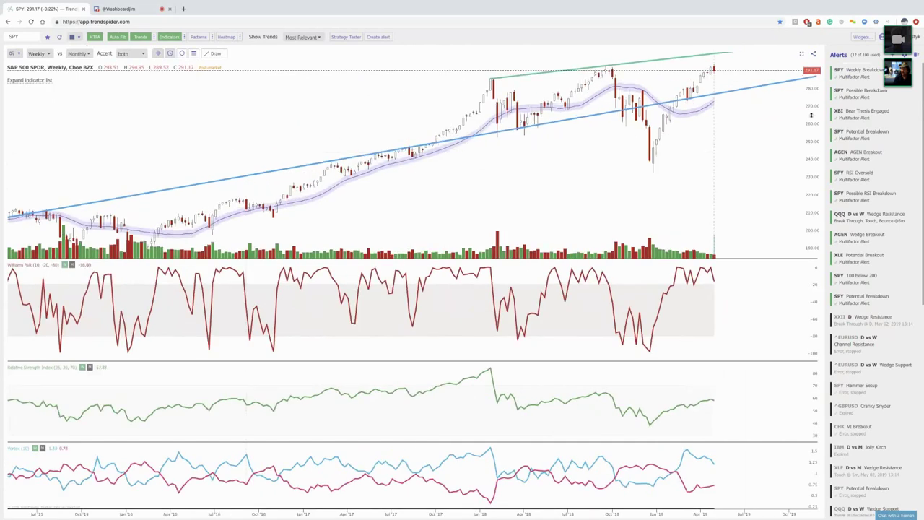
{"action": "scroll", "coordinate": [747, 174], "scroll_direction": "up", "scroll_amount": 3}
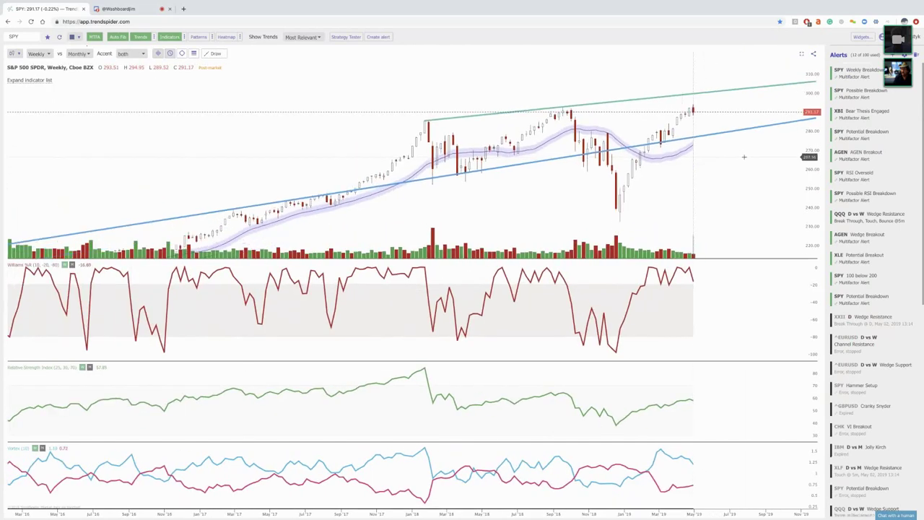
{"action": "scroll", "coordinate": [731, 155], "scroll_direction": "up", "scroll_amount": 2}
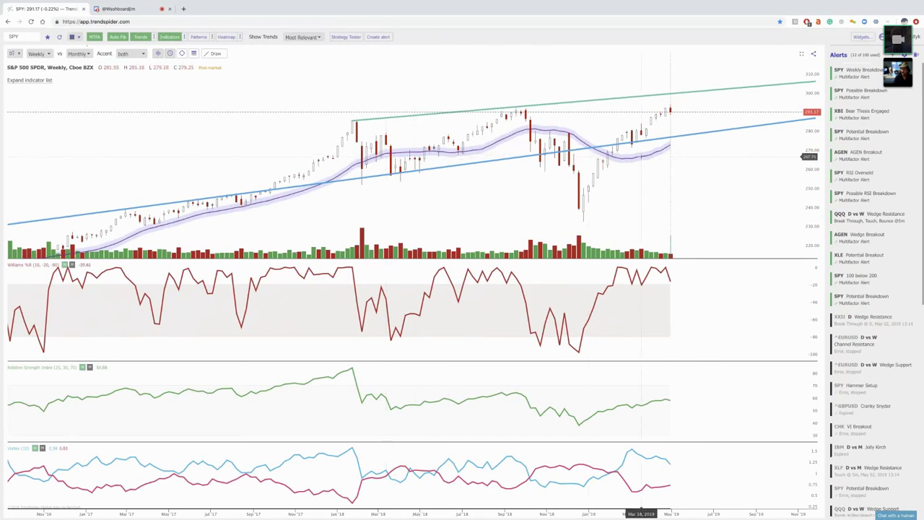
{"action": "left_click", "coordinate": [909, 36]}
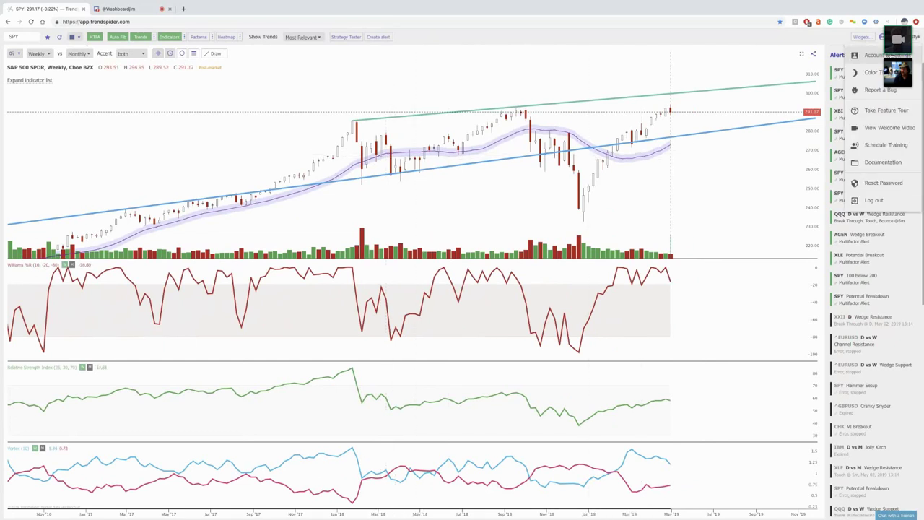
{"action": "left_click", "coordinate": [878, 56]}
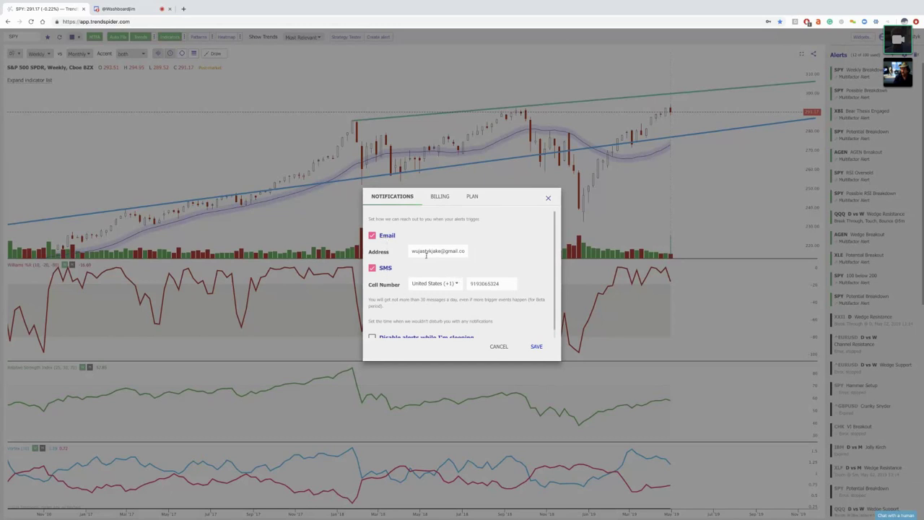
{"action": "left_click", "coordinate": [538, 347]}
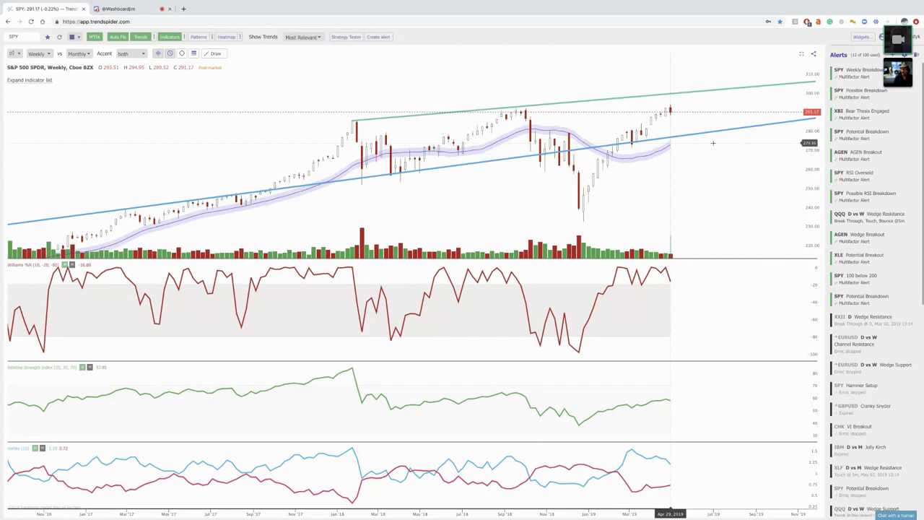
- Close the indicator panes below the SPY price chart and zoom out
{"action": "scroll", "coordinate": [715, 146], "scroll_direction": "down", "scroll_amount": 1}
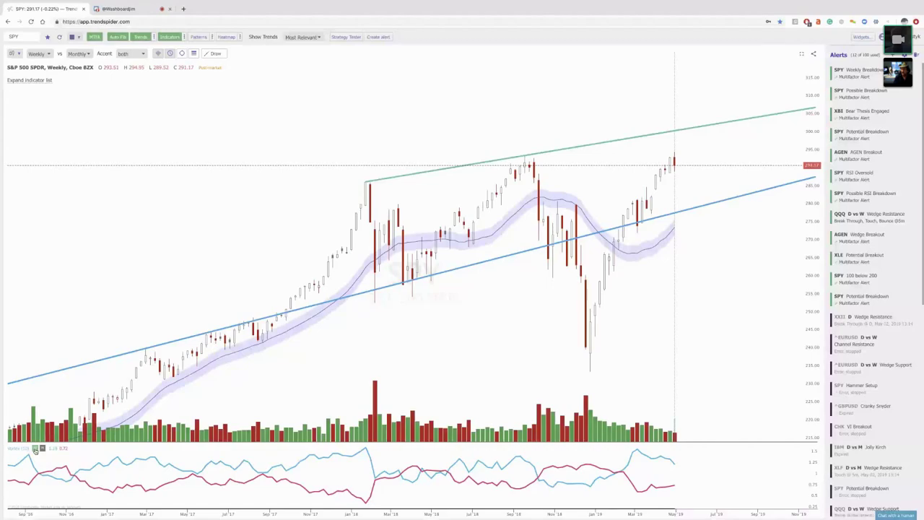
{"action": "left_click", "coordinate": [34, 450]}
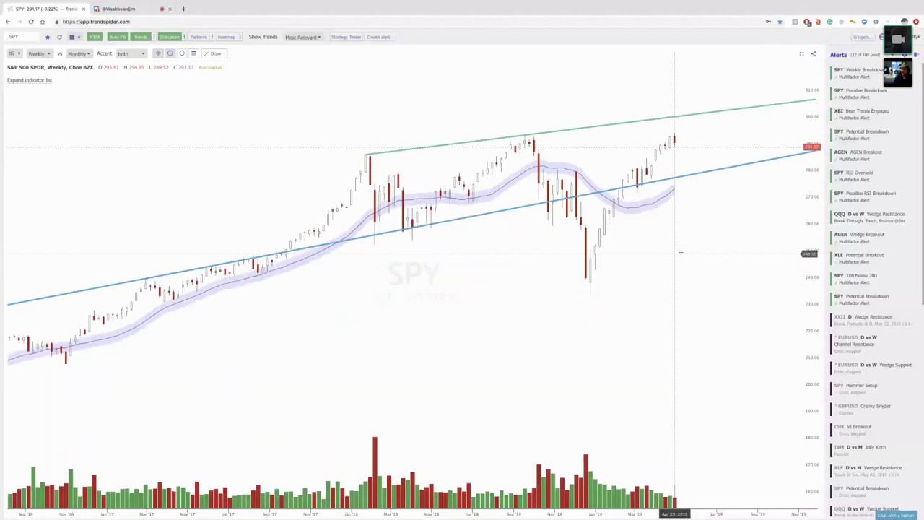
{"action": "scroll", "coordinate": [680, 253], "scroll_direction": "down", "scroll_amount": 1}
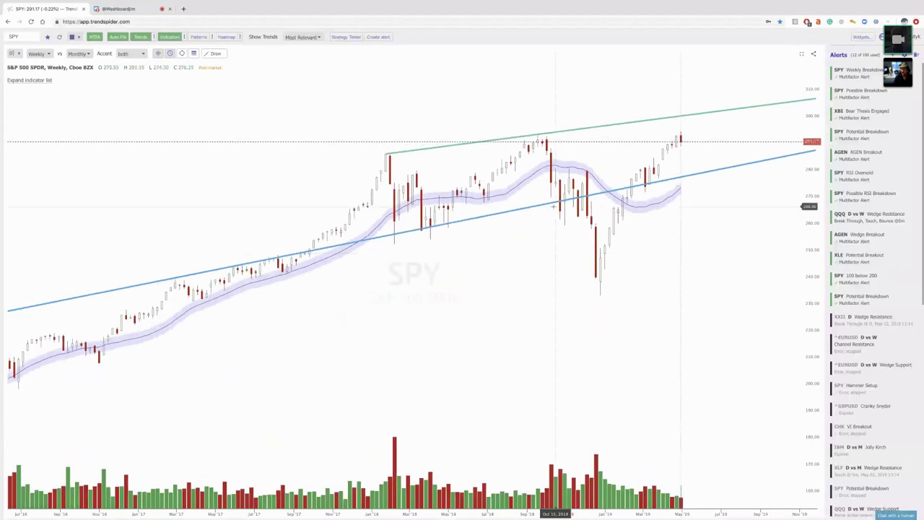
{"action": "scroll", "coordinate": [553, 208], "scroll_direction": "down", "scroll_amount": 1}
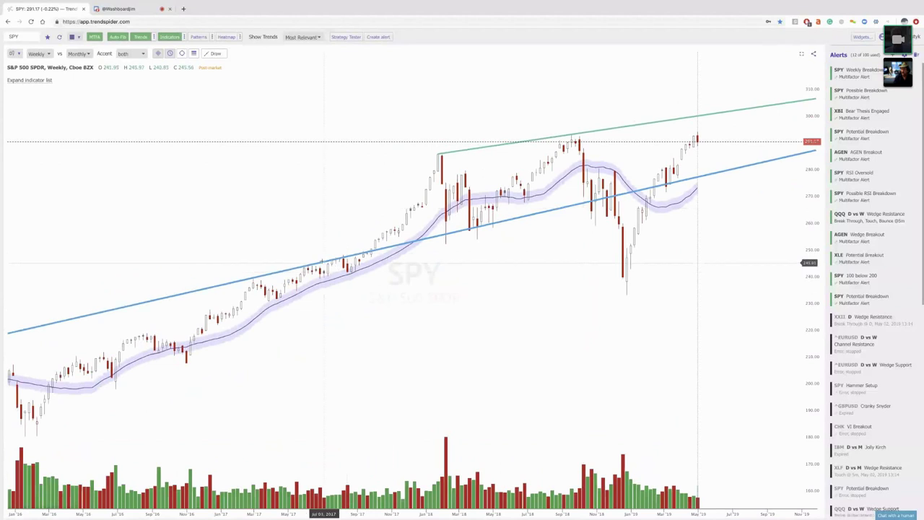
- Remove the lower blue trend line from the weekly SPY chart
{"action": "right_click", "coordinate": [320, 263]}
{"action": "left_click", "coordinate": [339, 306]}
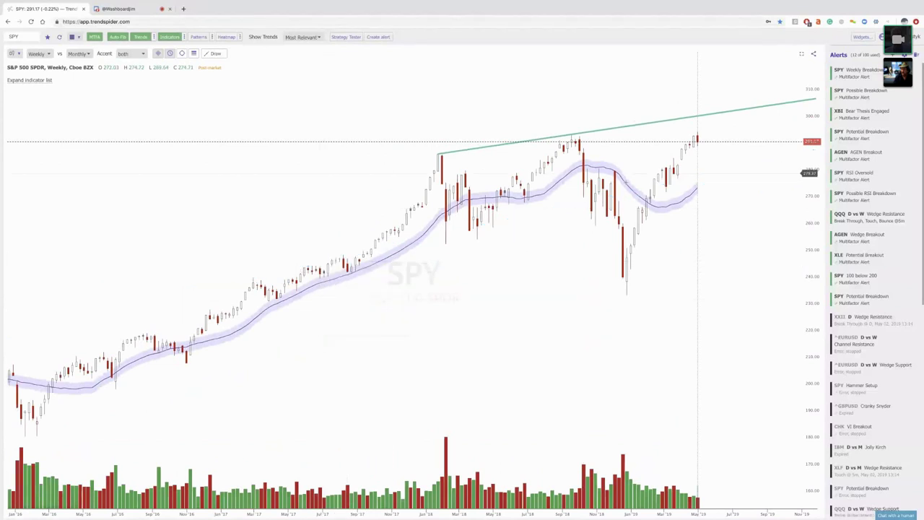
{"action": "scroll", "coordinate": [815, 171], "scroll_direction": "down", "scroll_amount": 2}
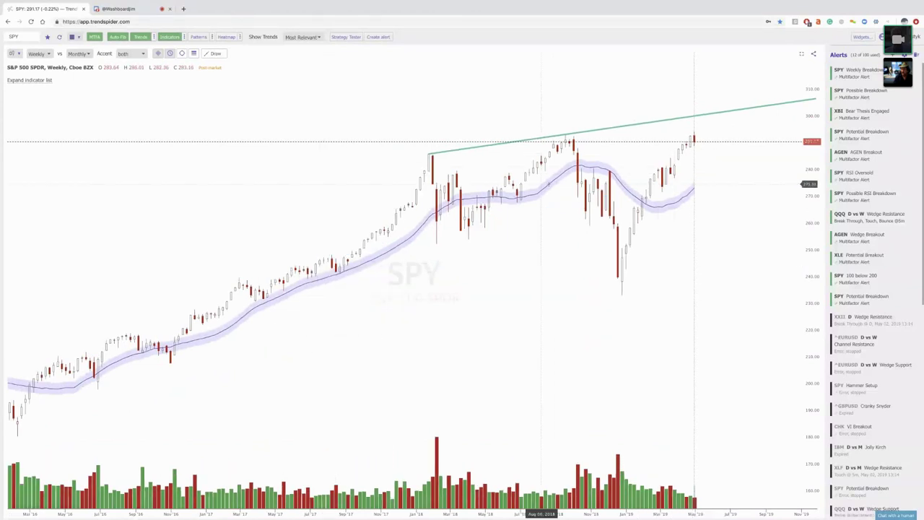
{"action": "scroll", "coordinate": [815, 171], "scroll_direction": "down", "scroll_amount": 2}
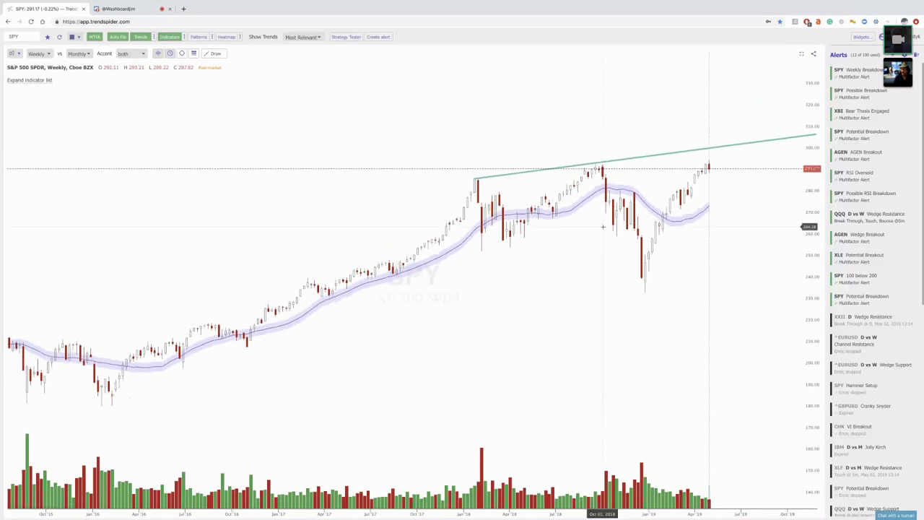
{"action": "scroll", "coordinate": [809, 213], "scroll_direction": "down", "scroll_amount": 2}
{"action": "scroll", "coordinate": [809, 213], "scroll_direction": "down", "scroll_amount": 3}
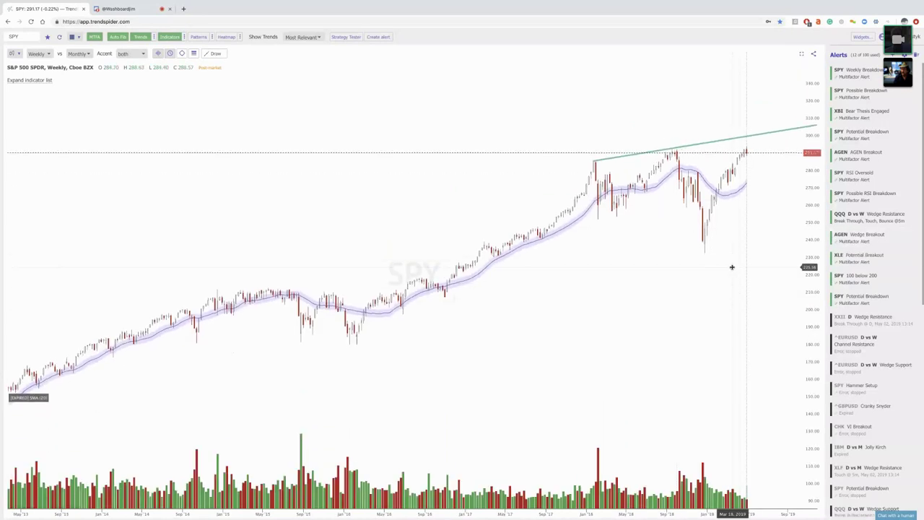
- Turn on Patterns with only Harami selected, apply it, and bring up the Strategy Tester
{"action": "left_click", "coordinate": [199, 38]}
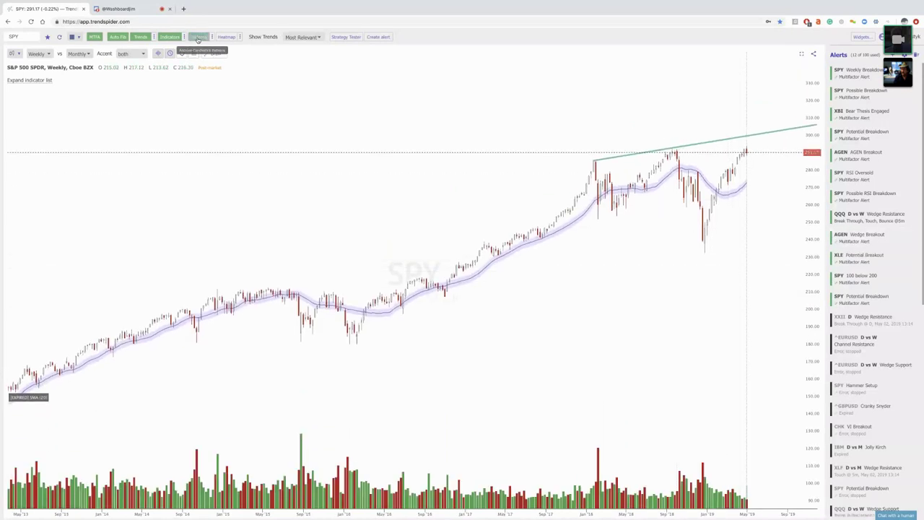
{"action": "left_click", "coordinate": [211, 38]}
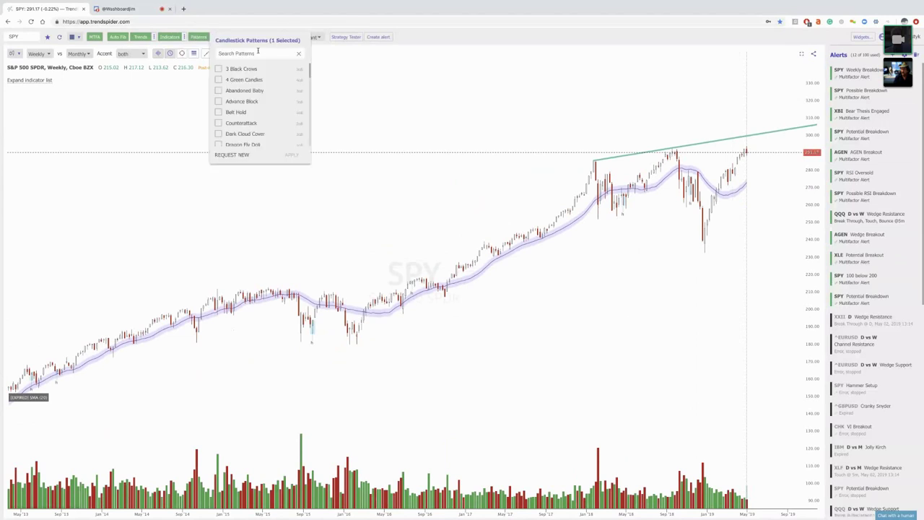
{"action": "type", "text": "har"}
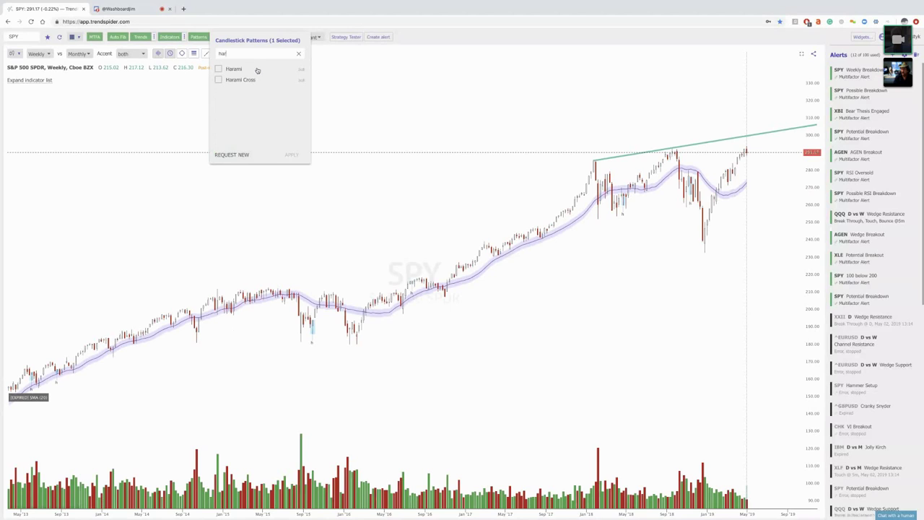
{"action": "left_click", "coordinate": [257, 71]}
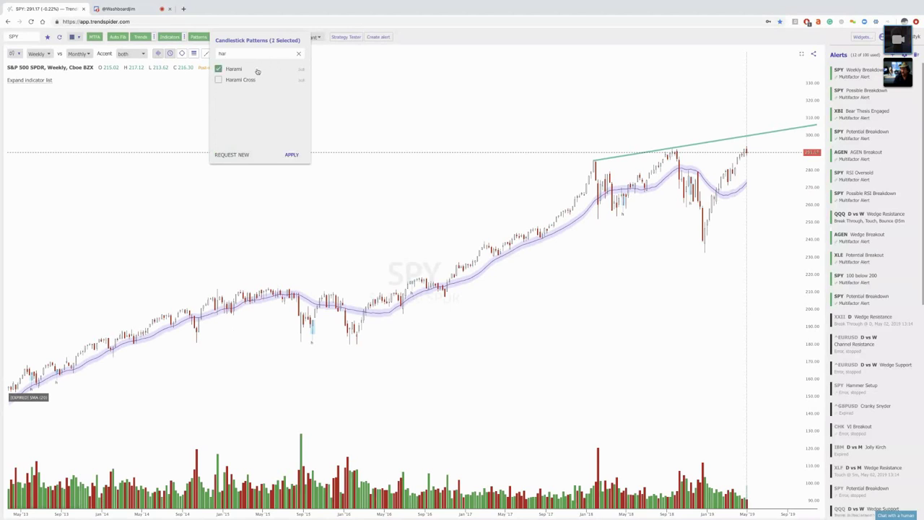
{"action": "left_click", "coordinate": [291, 155]}
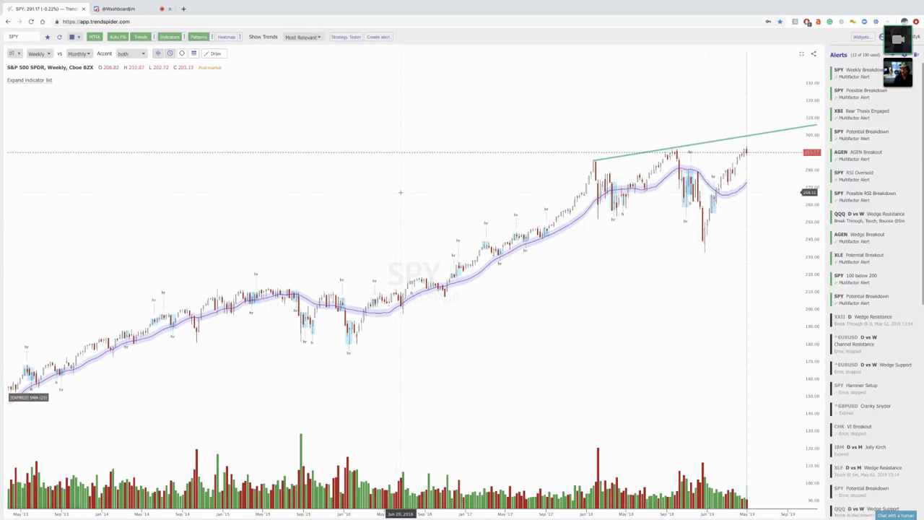
{"action": "left_click", "coordinate": [344, 37]}
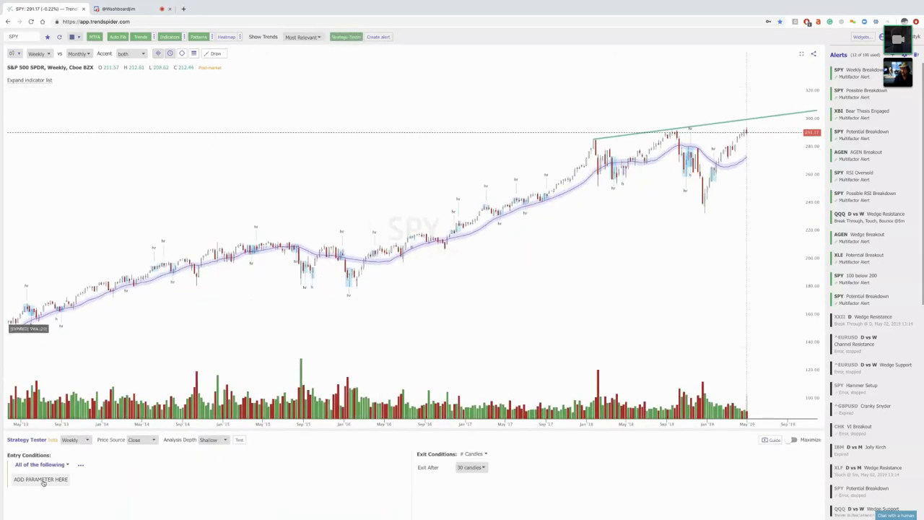
- Backtest a weekly Harami Bearish candlestick entry that exits after 5 candles on SPY
{"action": "left_click", "coordinate": [43, 480]}
{"action": "left_click", "coordinate": [22, 457]}
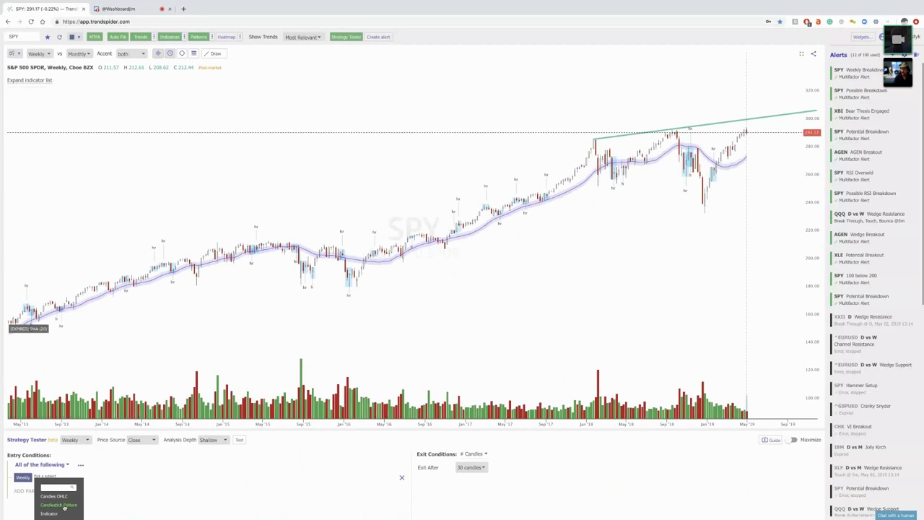
{"action": "left_click", "coordinate": [64, 508]}
{"action": "scroll", "coordinate": [101, 498], "scroll_direction": "down", "scroll_amount": 2}
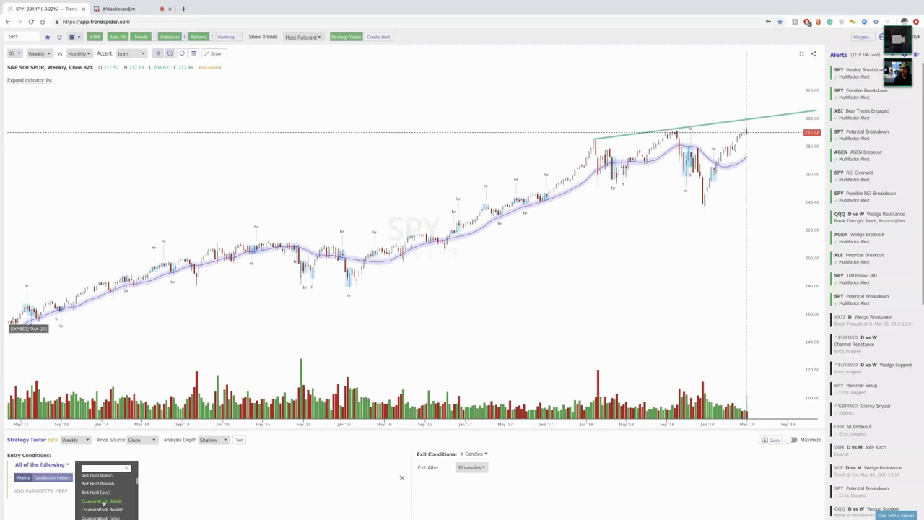
{"action": "scroll", "coordinate": [104, 504], "scroll_direction": "down", "scroll_amount": 4}
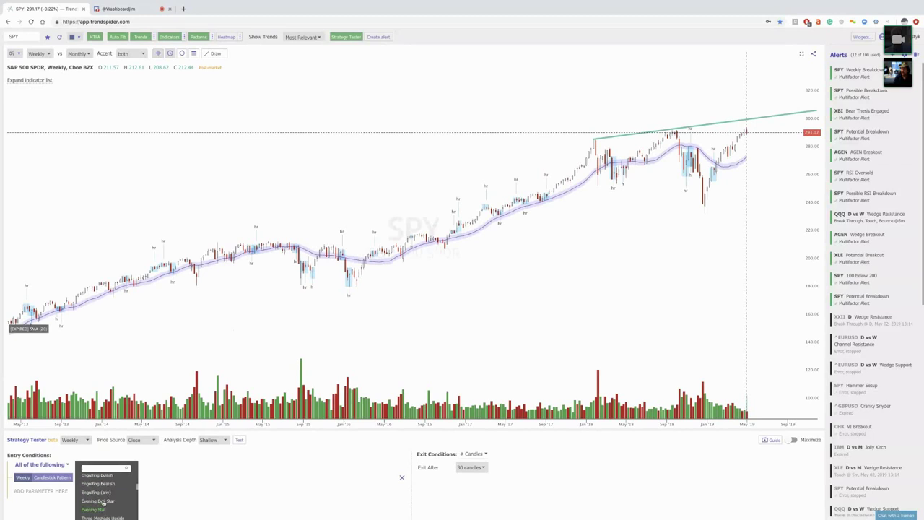
{"action": "scroll", "coordinate": [103, 502], "scroll_direction": "down", "scroll_amount": 4}
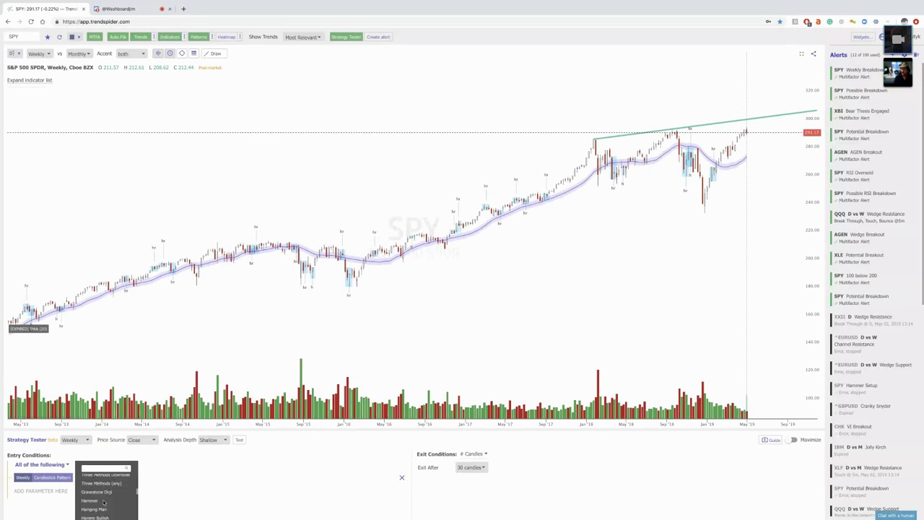
{"action": "scroll", "coordinate": [103, 502], "scroll_direction": "down", "scroll_amount": 2}
{"action": "left_click", "coordinate": [105, 504]}
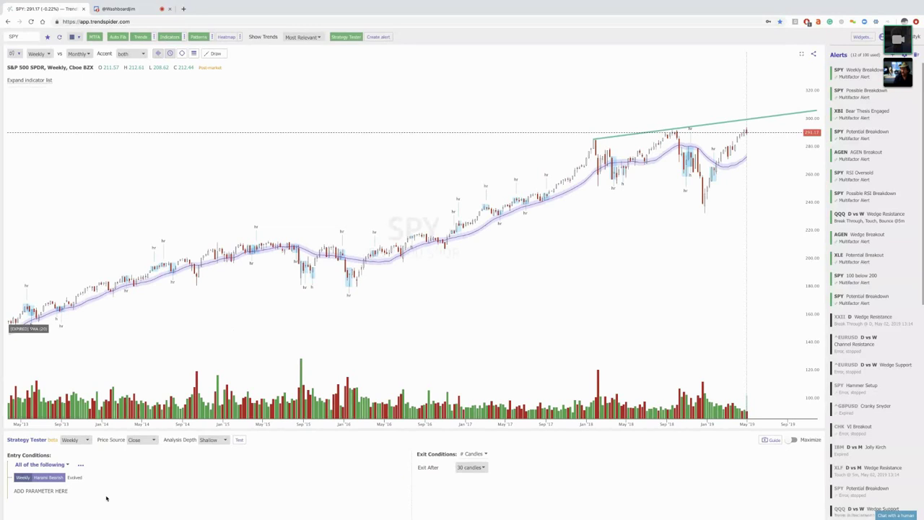
{"action": "left_click", "coordinate": [471, 468]}
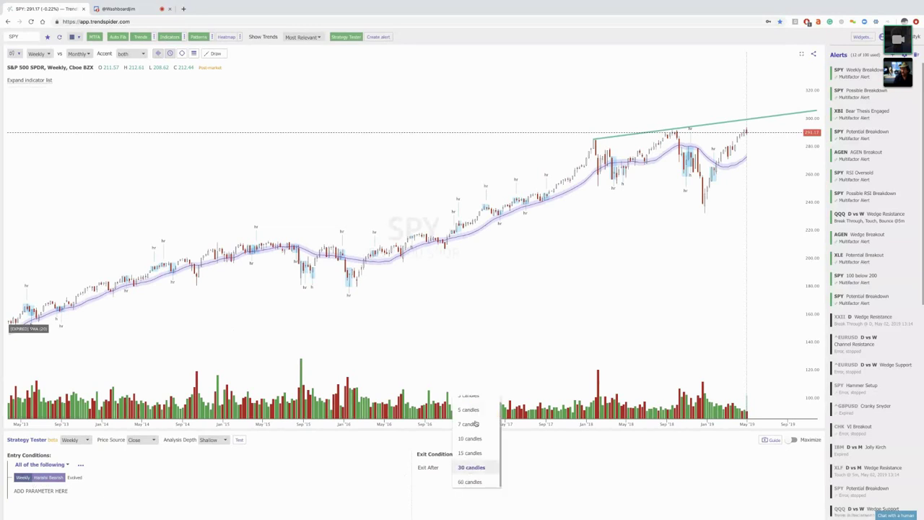
{"action": "left_click", "coordinate": [473, 418]}
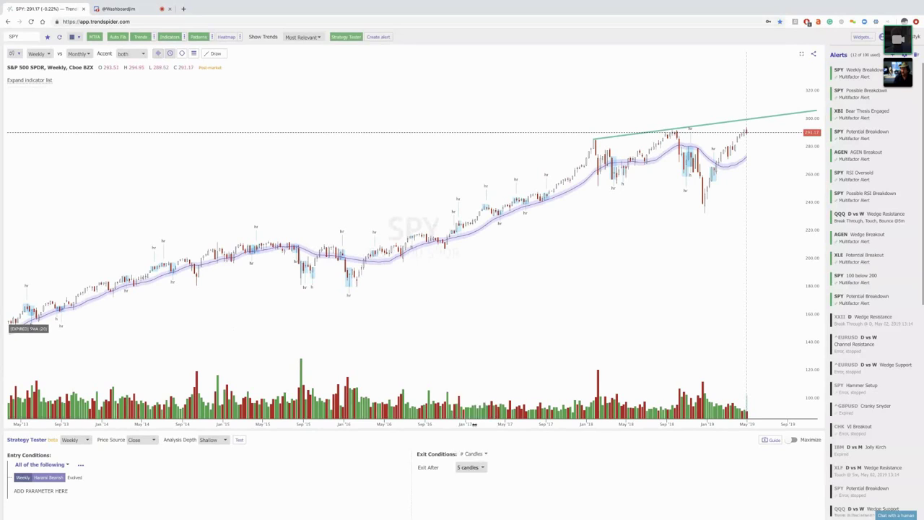
{"action": "left_click", "coordinate": [242, 443]}
{"action": "scroll", "coordinate": [340, 489], "scroll_direction": "down", "scroll_amount": 2}
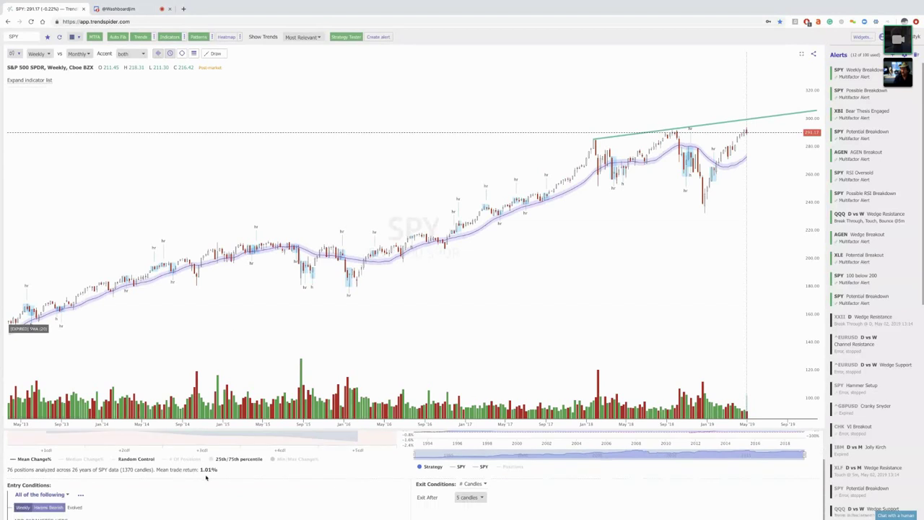
- Hide the candlestick pattern markers on the weekly SPY chart
{"action": "scroll", "coordinate": [205, 477], "scroll_direction": "up", "scroll_amount": 1}
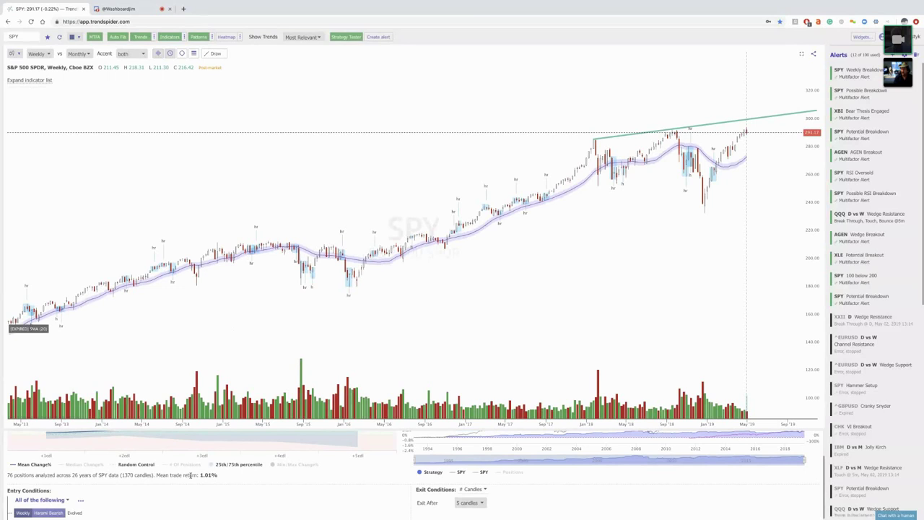
{"action": "scroll", "coordinate": [207, 476], "scroll_direction": "up", "scroll_amount": 2}
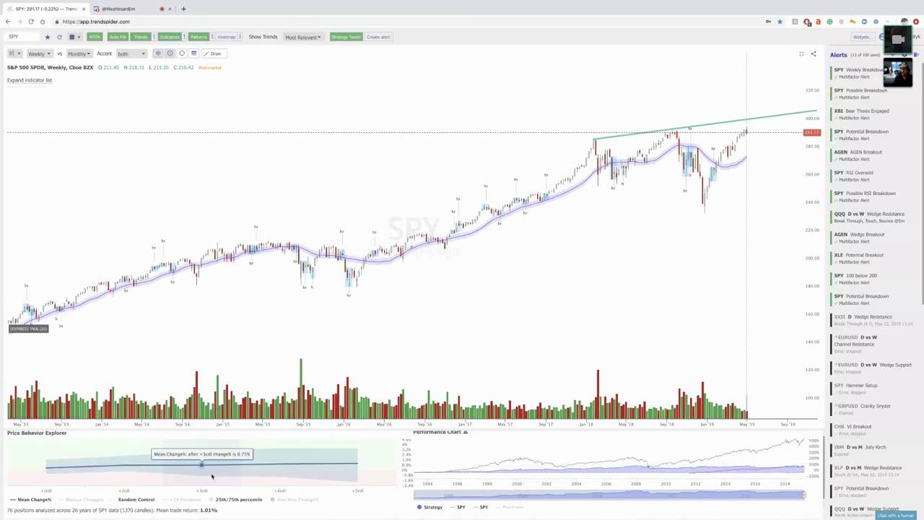
{"action": "left_click", "coordinate": [203, 39]}
- Paint the backtest's Entry and Exit trades on the chart and zoom into recent weeks
{"action": "scroll", "coordinate": [296, 444], "scroll_direction": "up", "scroll_amount": 2}
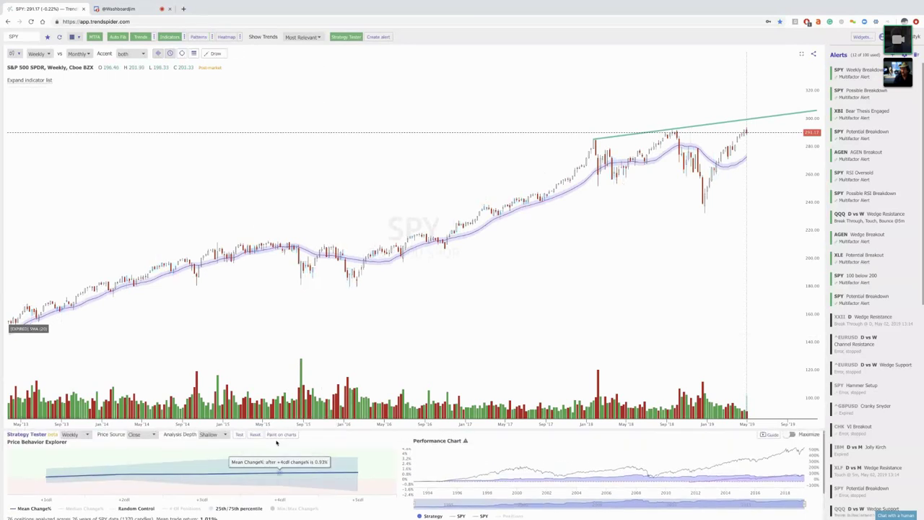
{"action": "left_click", "coordinate": [278, 435]}
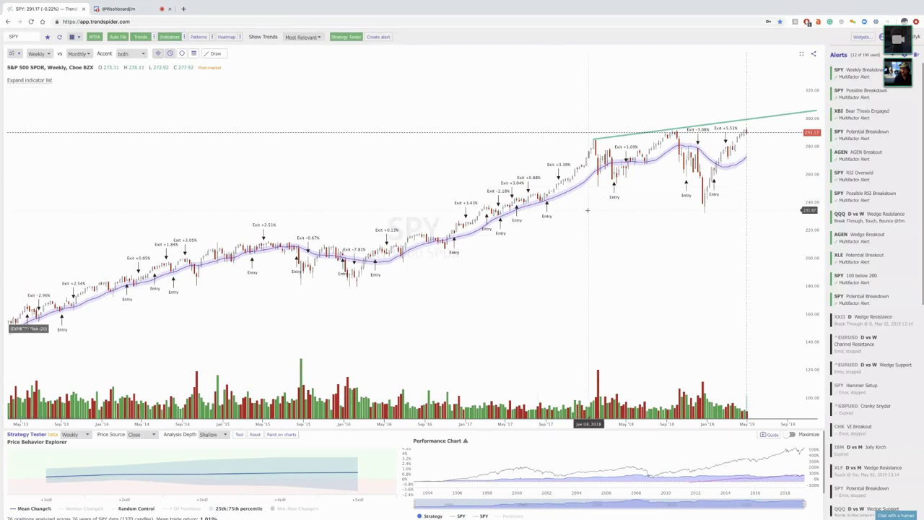
{"action": "scroll", "coordinate": [587, 211], "scroll_direction": "up", "scroll_amount": 2}
{"action": "scroll", "coordinate": [587, 212], "scroll_direction": "up", "scroll_amount": 3}
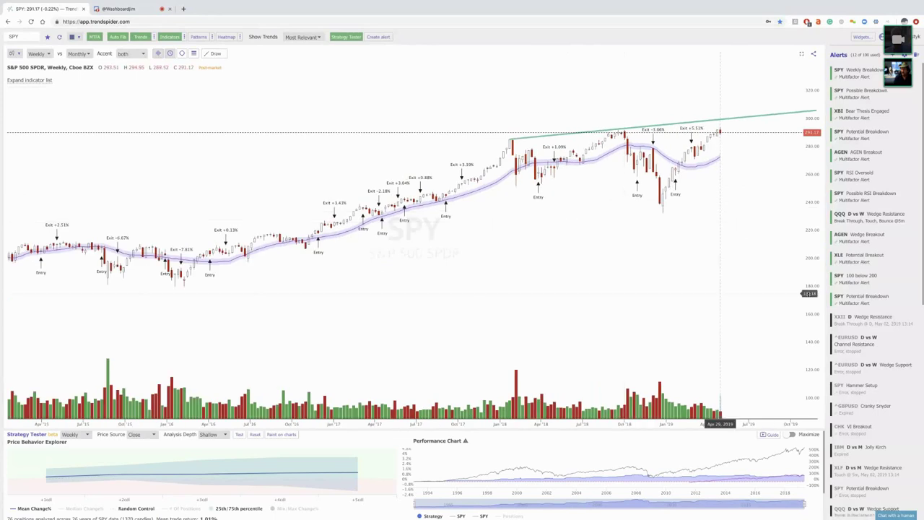
{"action": "scroll", "coordinate": [765, 295], "scroll_direction": "up", "scroll_amount": 4}
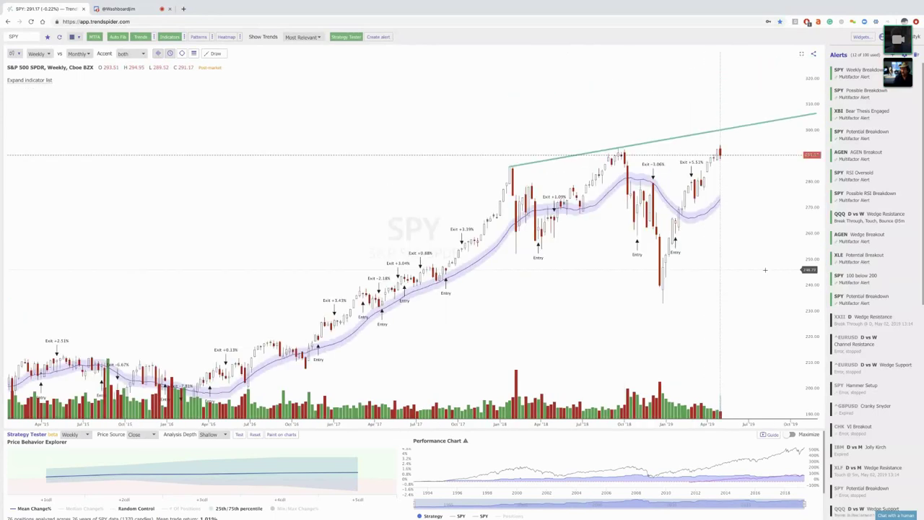
{"action": "scroll", "coordinate": [744, 240], "scroll_direction": "up", "scroll_amount": 2}
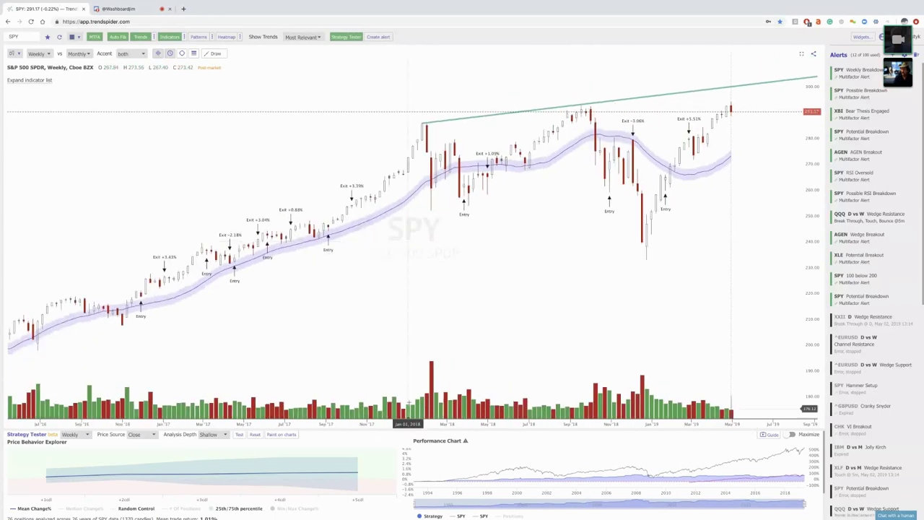
{"action": "scroll", "coordinate": [382, 312], "scroll_direction": "up", "scroll_amount": 2}
{"action": "scroll", "coordinate": [347, 318], "scroll_direction": "down", "scroll_amount": 1}
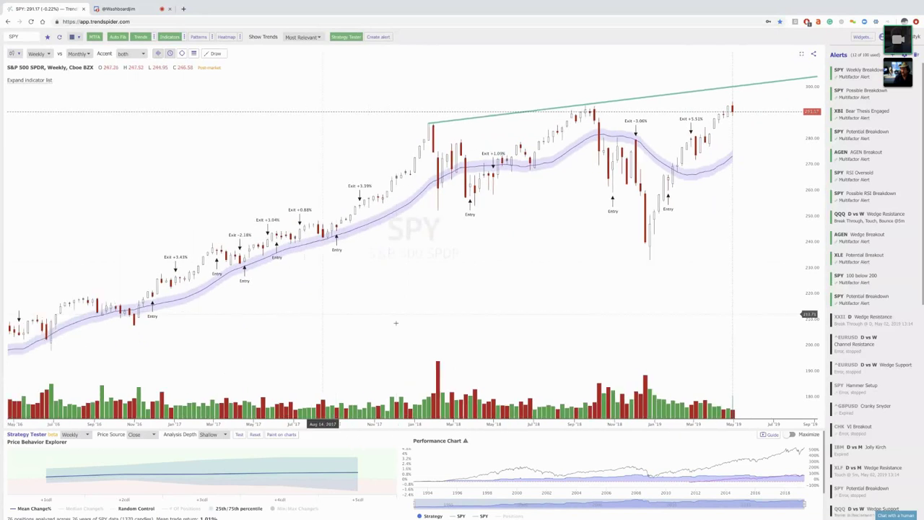
{"action": "scroll", "coordinate": [500, 319], "scroll_direction": "up", "scroll_amount": 3}
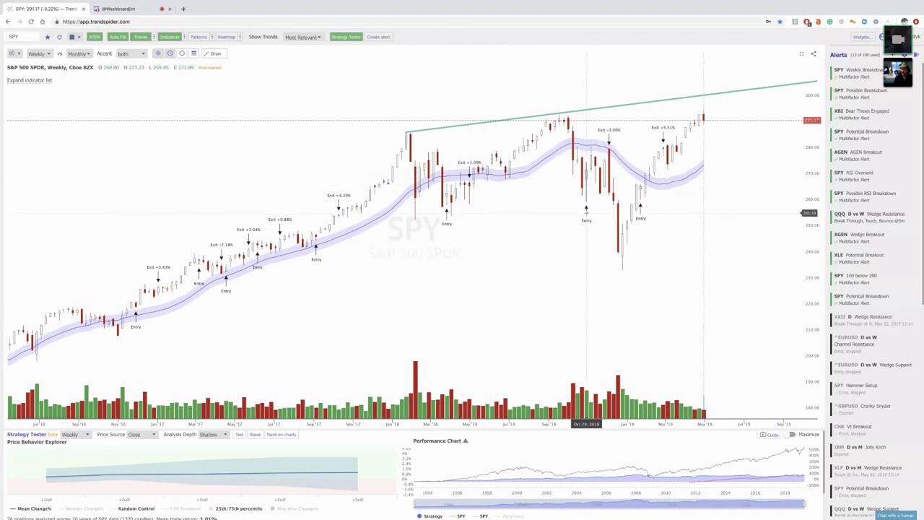
- Scroll the Strategy Tester panel to review its Entry Conditions
{"action": "mouse_move", "coordinate": [395, 475]}
{"action": "scroll", "coordinate": [395, 475], "scroll_direction": "down", "scroll_amount": 2}
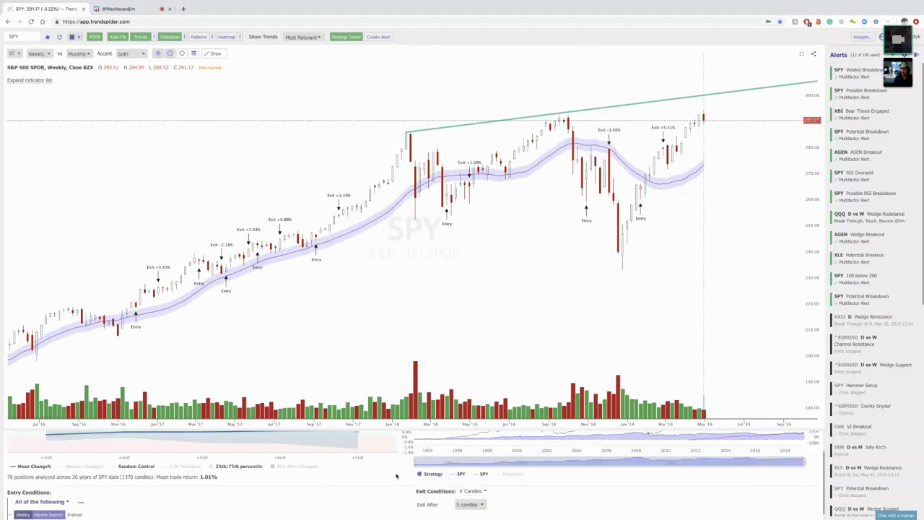
{"action": "scroll", "coordinate": [397, 476], "scroll_direction": "up", "scroll_amount": 1}
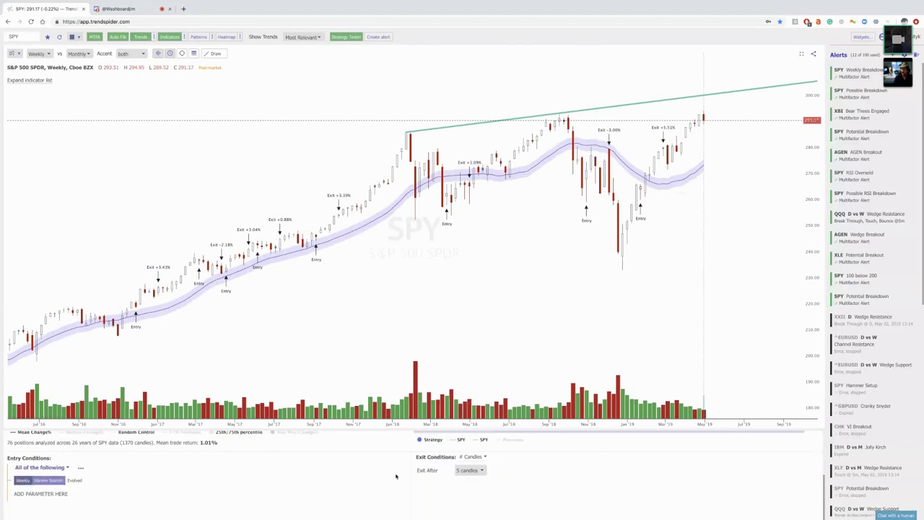
{"action": "scroll", "coordinate": [396, 476], "scroll_direction": "up", "scroll_amount": 2}
{"action": "scroll", "coordinate": [395, 476], "scroll_direction": "down", "scroll_amount": 1}
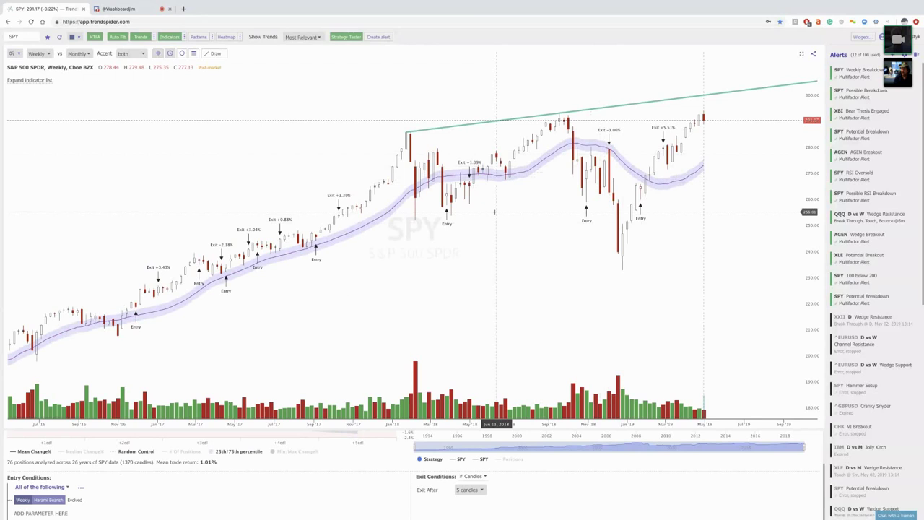
- Enable the 200-period Simple Moving Average from the expanded indicator list, then zoom out
{"action": "scroll", "coordinate": [495, 212], "scroll_direction": "up", "scroll_amount": 1}
{"action": "scroll", "coordinate": [496, 211], "scroll_direction": "up", "scroll_amount": 1}
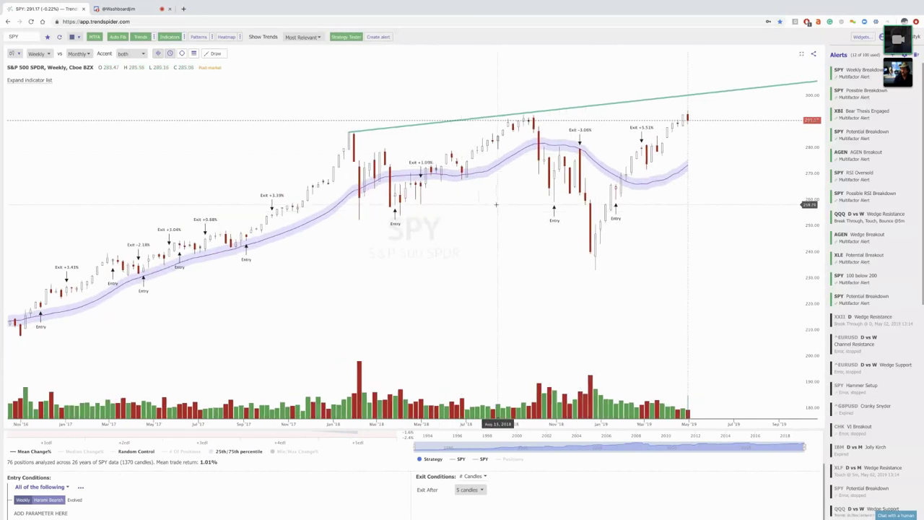
{"action": "scroll", "coordinate": [496, 205], "scroll_direction": "up", "scroll_amount": 1}
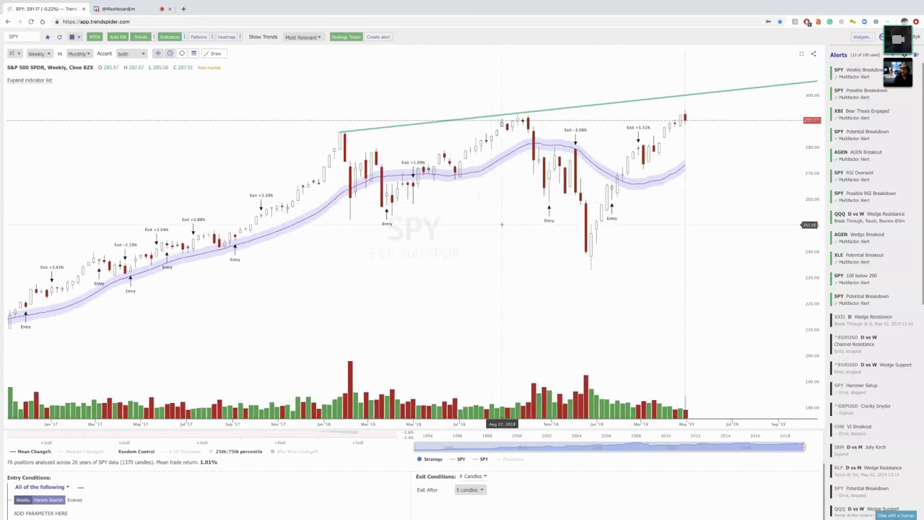
{"action": "left_click_drag", "start_coordinate": [504, 225], "coordinate": [500, 259]}
{"action": "scroll", "coordinate": [499, 258], "scroll_direction": "up", "scroll_amount": 1}
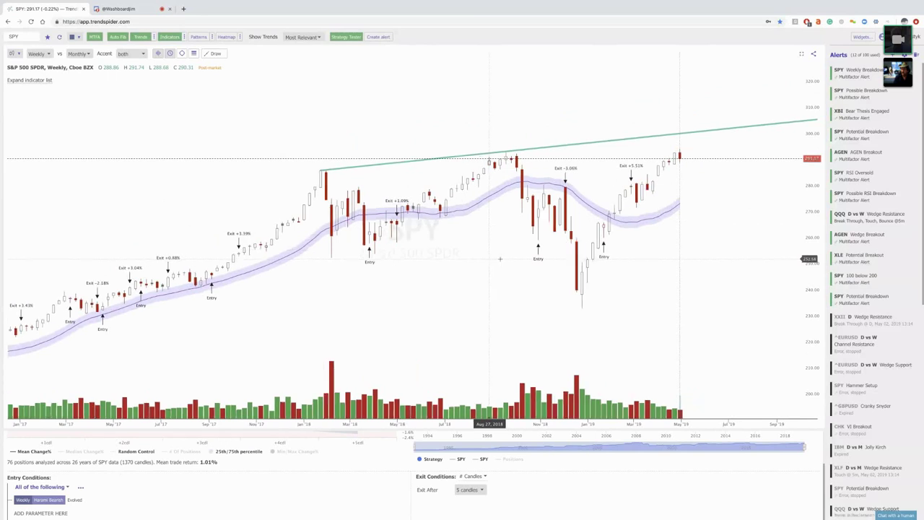
{"action": "scroll", "coordinate": [500, 259], "scroll_direction": "up", "scroll_amount": 1}
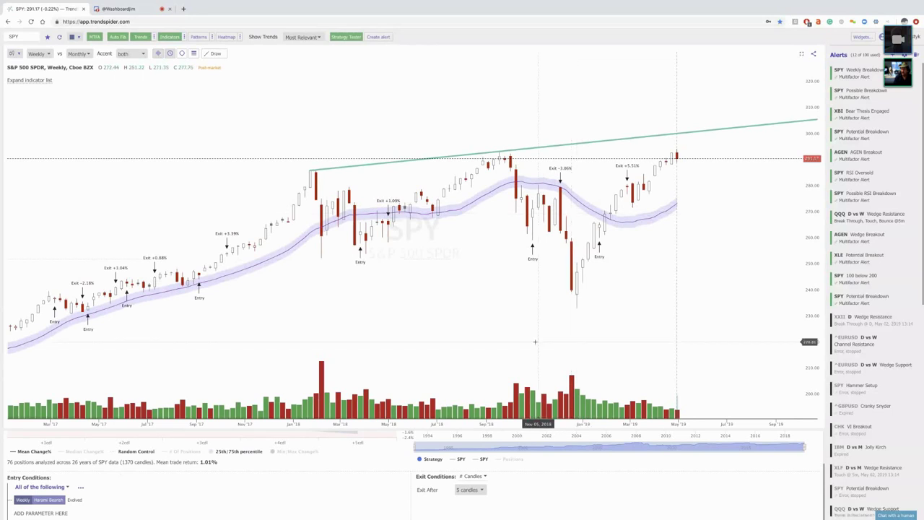
{"action": "scroll", "coordinate": [536, 475], "scroll_direction": "up", "scroll_amount": 1}
{"action": "scroll", "coordinate": [536, 475], "scroll_direction": "up", "scroll_amount": 3}
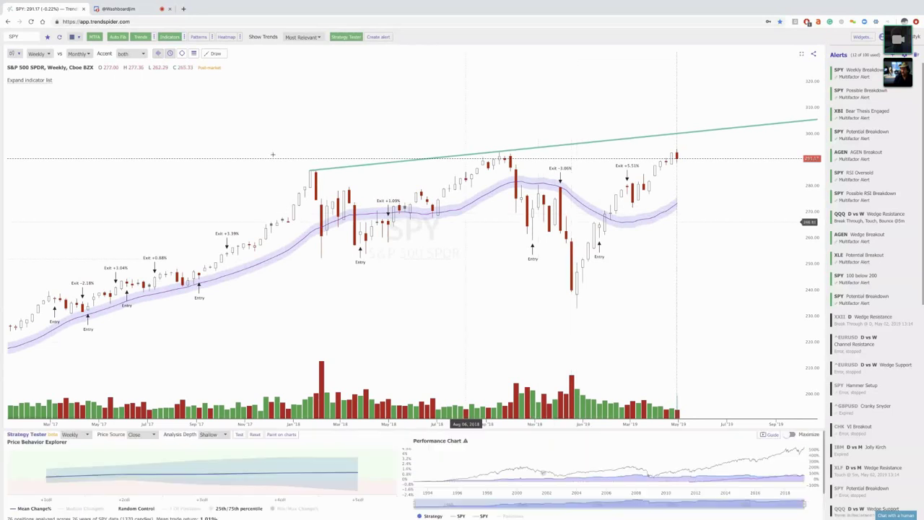
{"action": "left_click", "coordinate": [30, 80]}
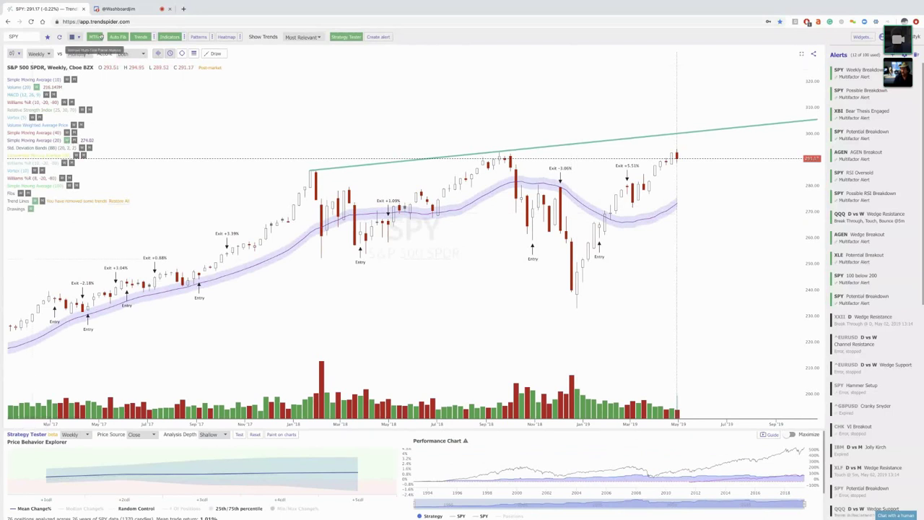
{"action": "left_click", "coordinate": [74, 141]}
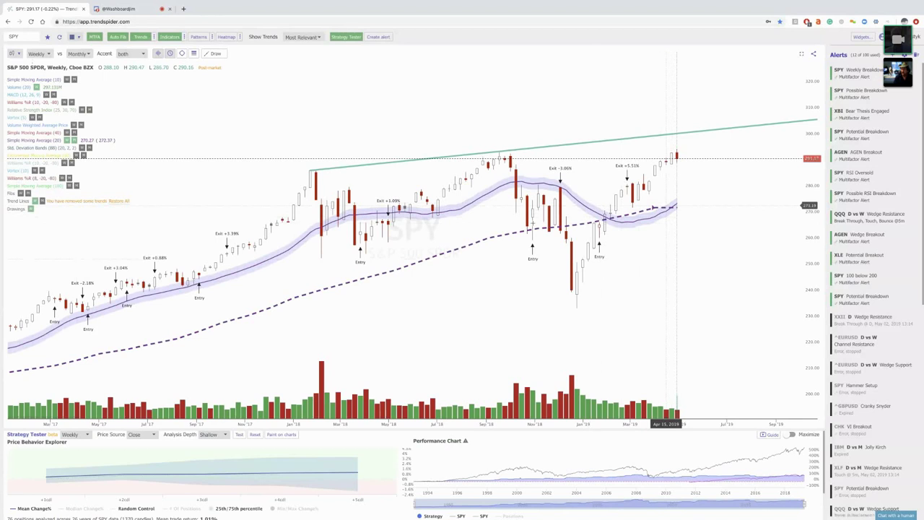
{"action": "scroll", "coordinate": [492, 233], "scroll_direction": "down", "scroll_amount": 3}
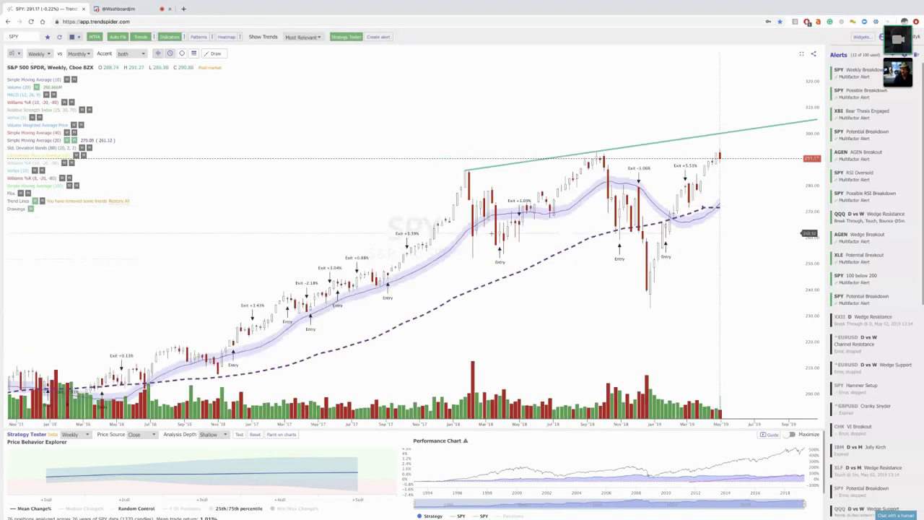
{"action": "scroll", "coordinate": [491, 233], "scroll_direction": "down", "scroll_amount": 3}
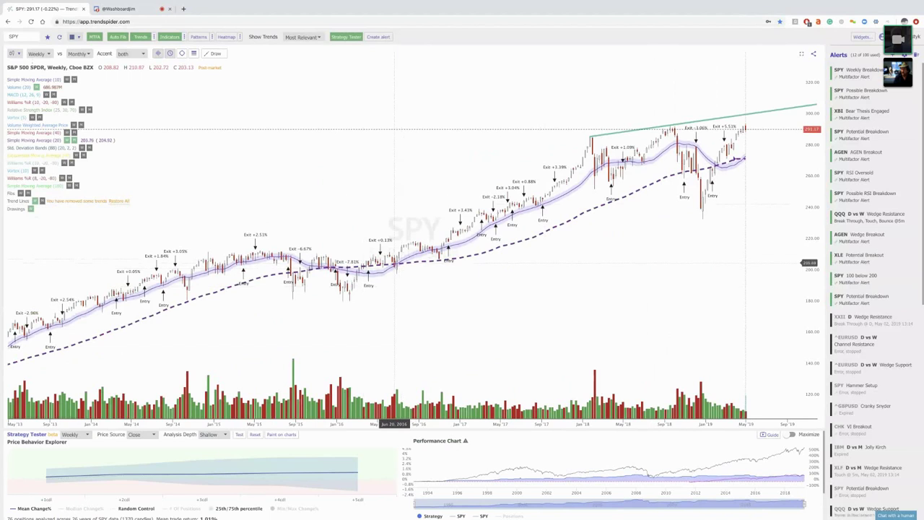
- Close the Strategy Tester panel below the SPY chart
{"action": "left_click", "coordinate": [342, 37]}
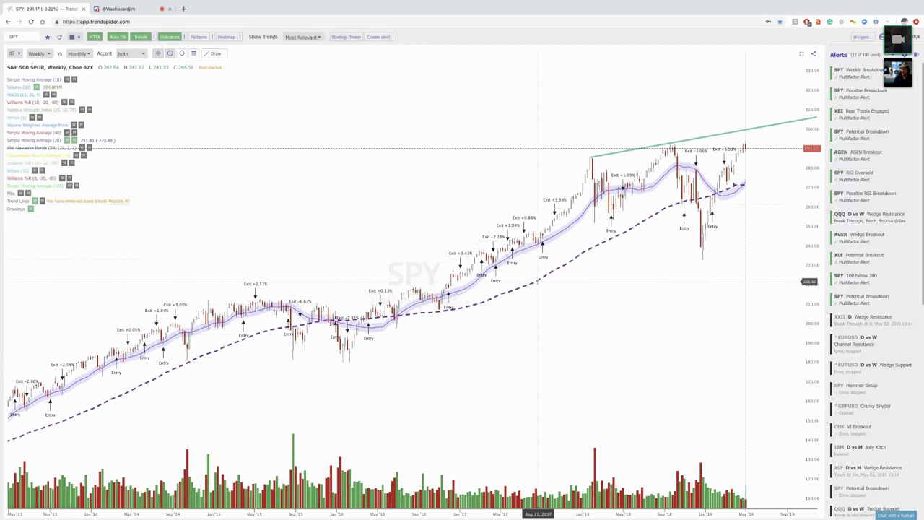
{"action": "scroll", "coordinate": [536, 282], "scroll_direction": "up", "scroll_amount": 1}
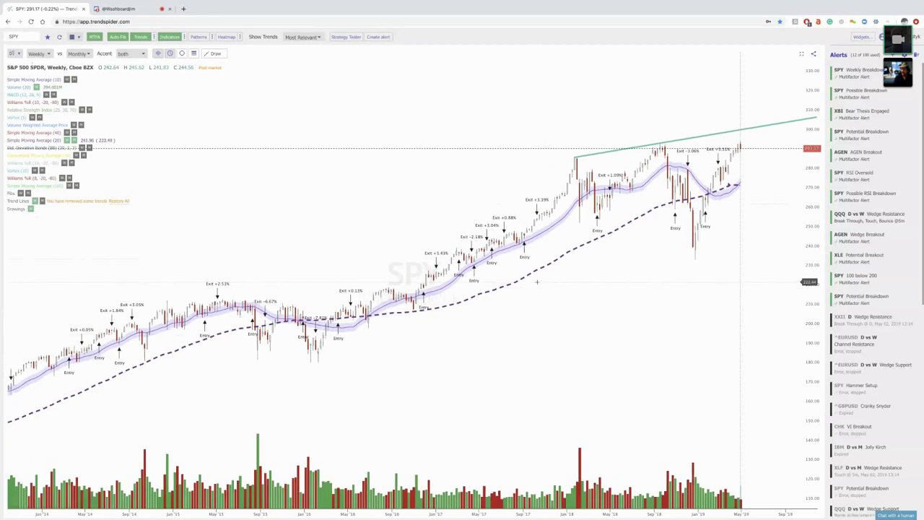
{"action": "scroll", "coordinate": [536, 282], "scroll_direction": "up", "scroll_amount": 1}
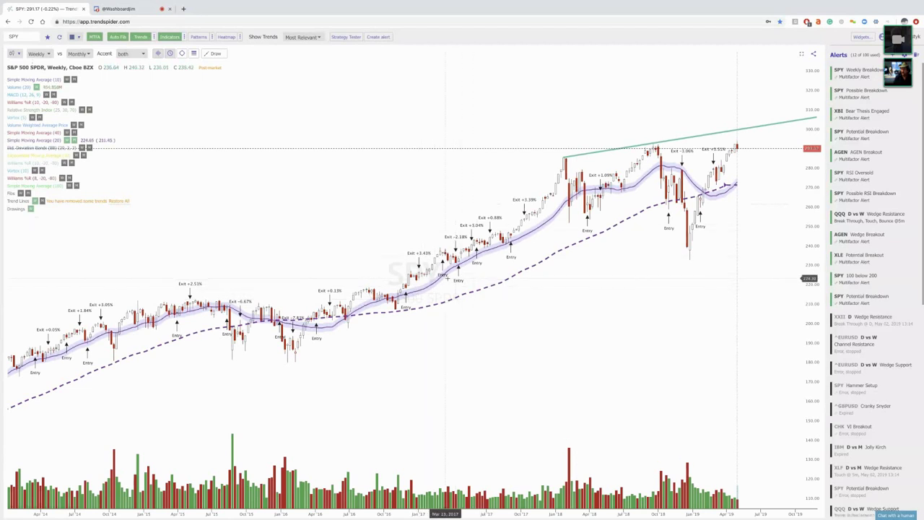
- Remove all Entry and Exit drawings at SPY and stretch the price scale vertically
{"action": "right_click", "coordinate": [458, 283]}
{"action": "left_click", "coordinate": [479, 324]}
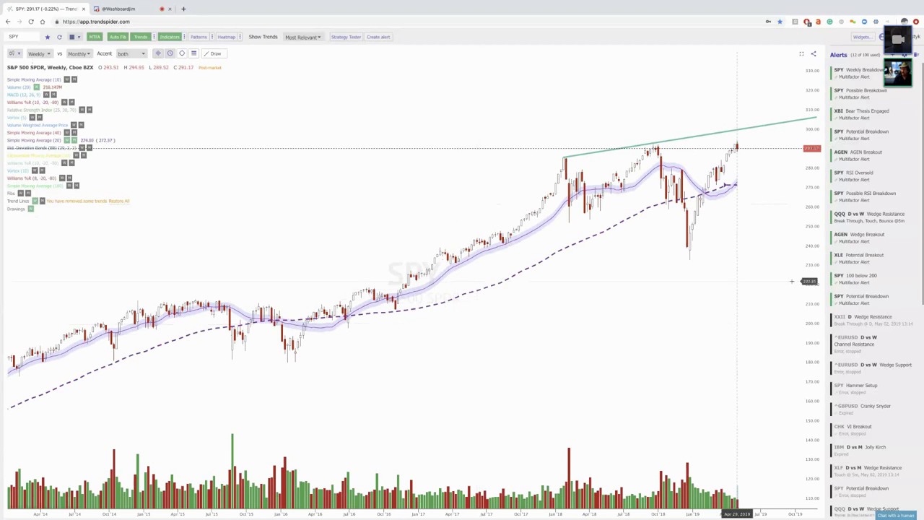
{"action": "left_click_drag", "start_coordinate": [818, 292], "coordinate": [782, 256]}
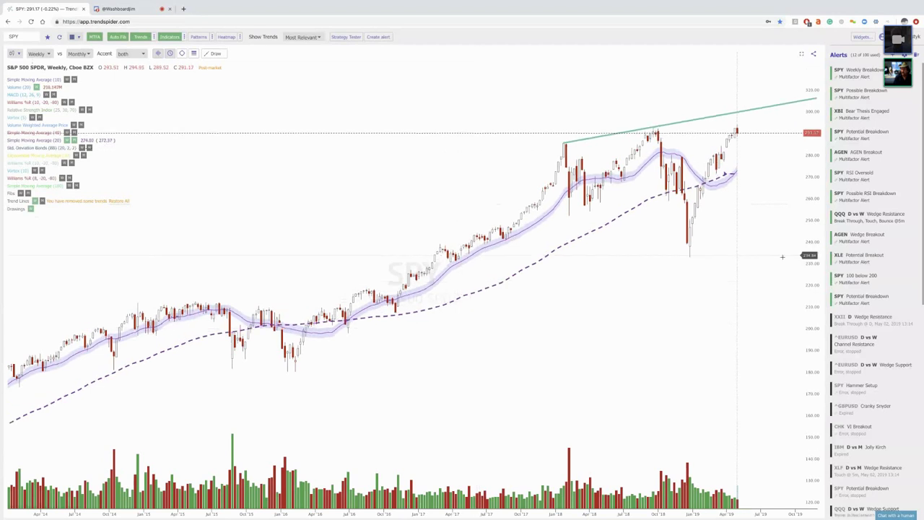
{"action": "scroll", "coordinate": [782, 257], "scroll_direction": "up", "scroll_amount": 5}
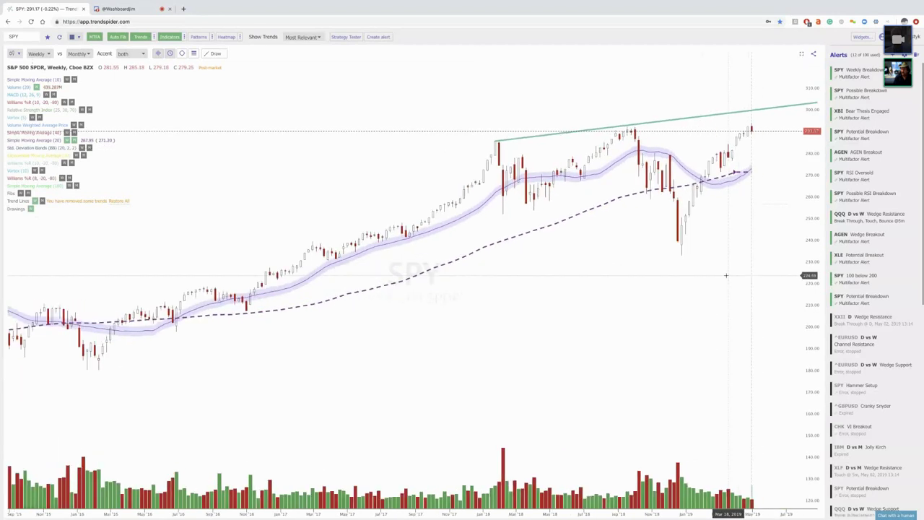
{"action": "scroll", "coordinate": [724, 274], "scroll_direction": "up", "scroll_amount": 3}
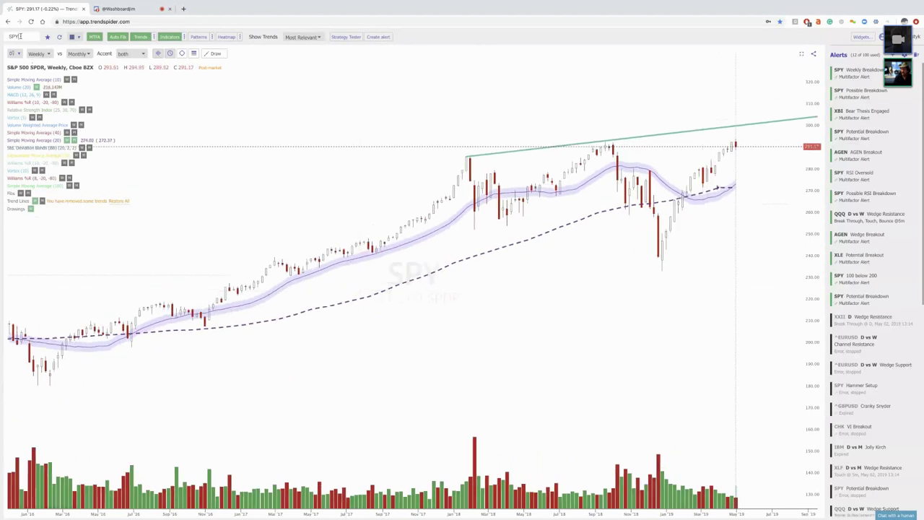
- Load Diffusion Pharmaceuticals (DFFN) on the Daily timeframe with Trend Lines toggled off
{"action": "left_click", "coordinate": [21, 35]}
{"action": "type", "text": "DFFN"}
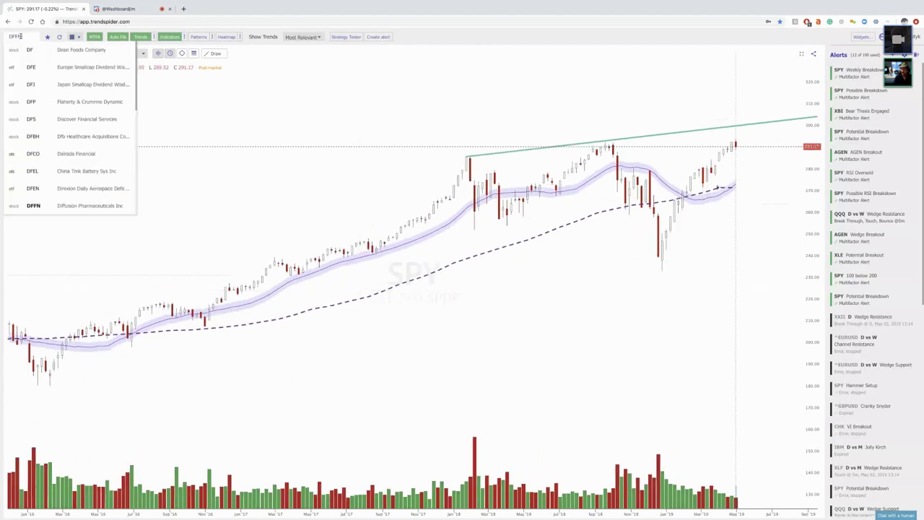
{"action": "left_click", "coordinate": [32, 49]}
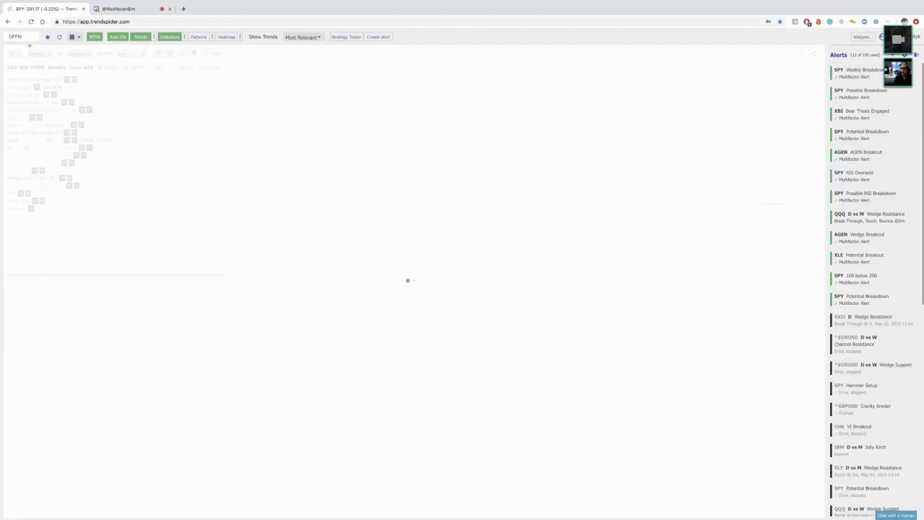
{"action": "left_click", "coordinate": [36, 53]}
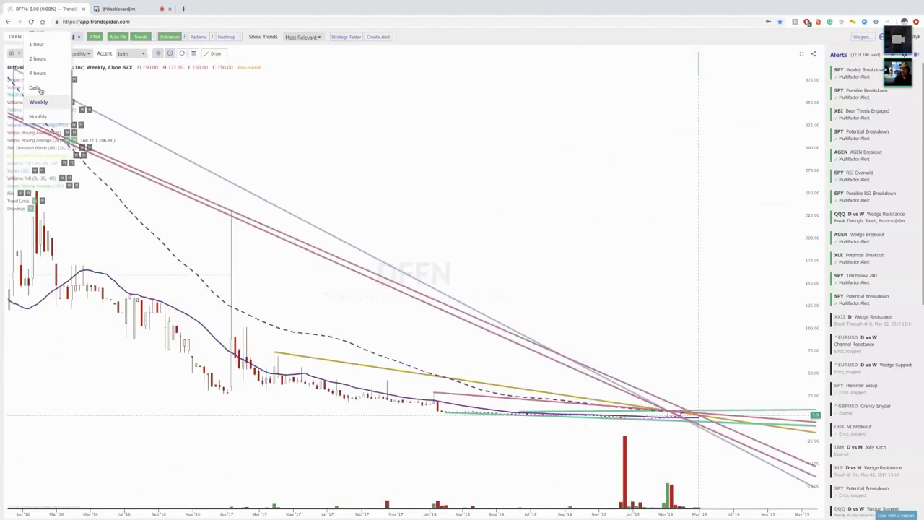
{"action": "left_click", "coordinate": [40, 90]}
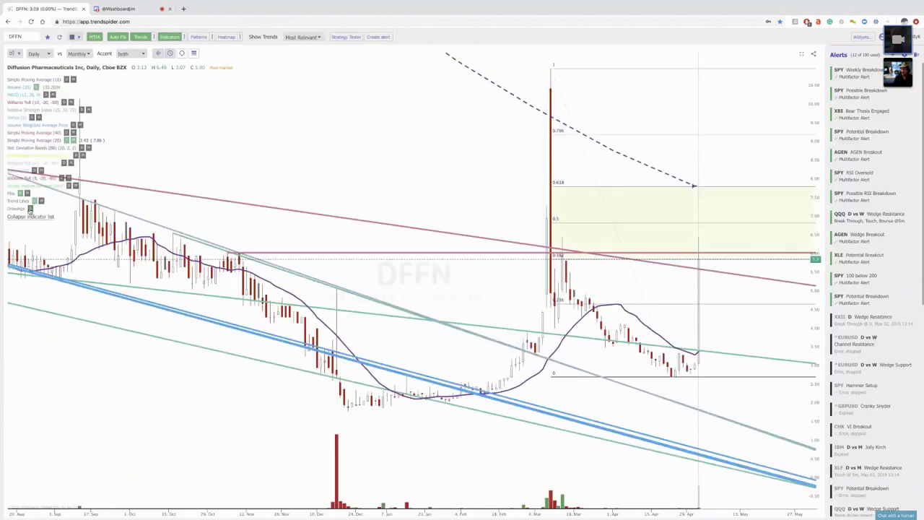
{"action": "left_click", "coordinate": [34, 202]}
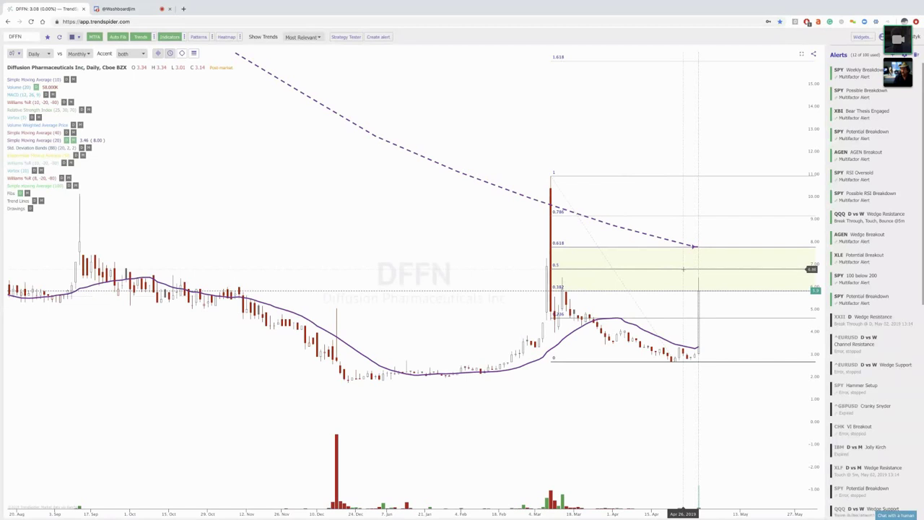
{"action": "right_click", "coordinate": [682, 269]}
{"action": "left_click", "coordinate": [693, 279]}
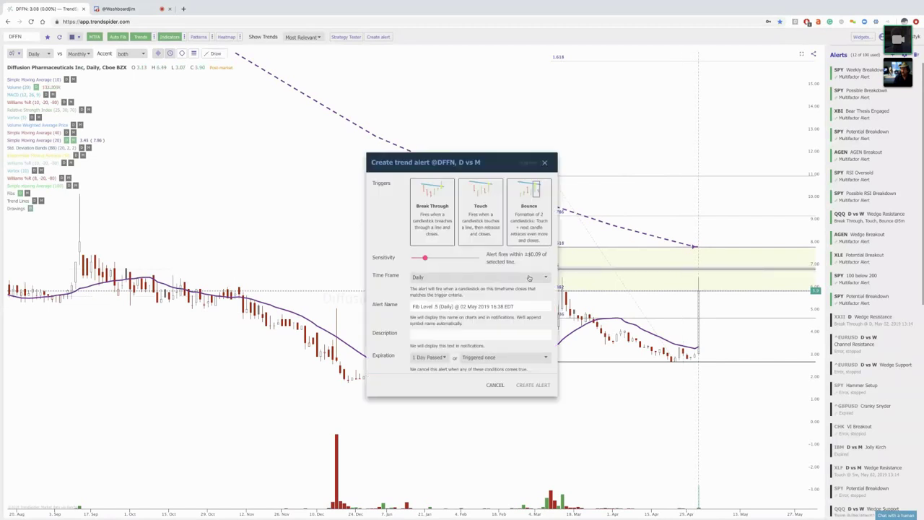
{"action": "left_click_drag", "start_coordinate": [425, 258], "coordinate": [476, 258]}
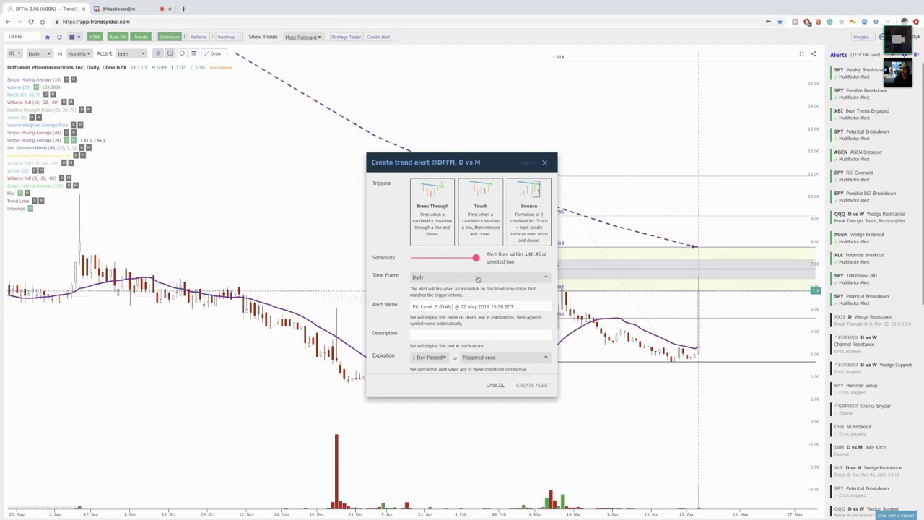
{"action": "left_click", "coordinate": [545, 163]}
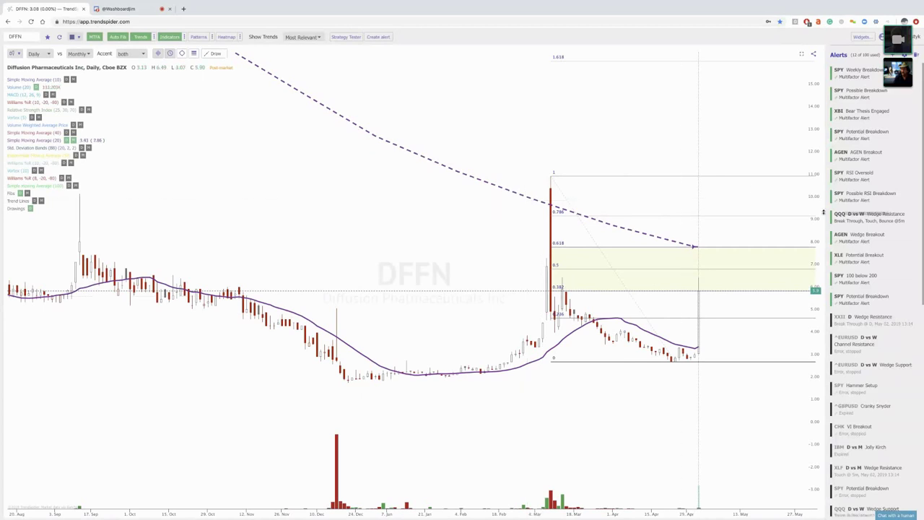
- Stretch the DFFN price scale, then switch the symbol back to SPY
{"action": "left_click_drag", "start_coordinate": [823, 212], "coordinate": [807, 185]}
{"action": "scroll", "coordinate": [806, 185], "scroll_direction": "up", "scroll_amount": 2}
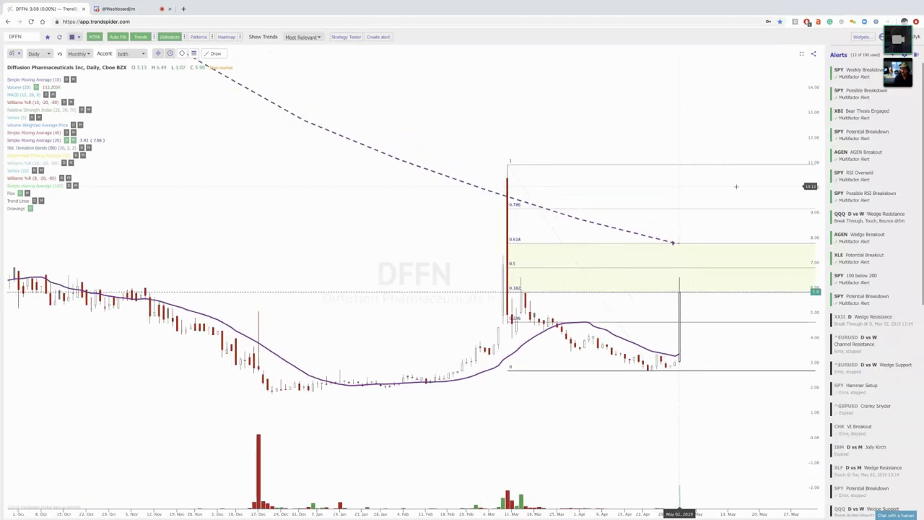
{"action": "scroll", "coordinate": [763, 192], "scroll_direction": "up", "scroll_amount": 1}
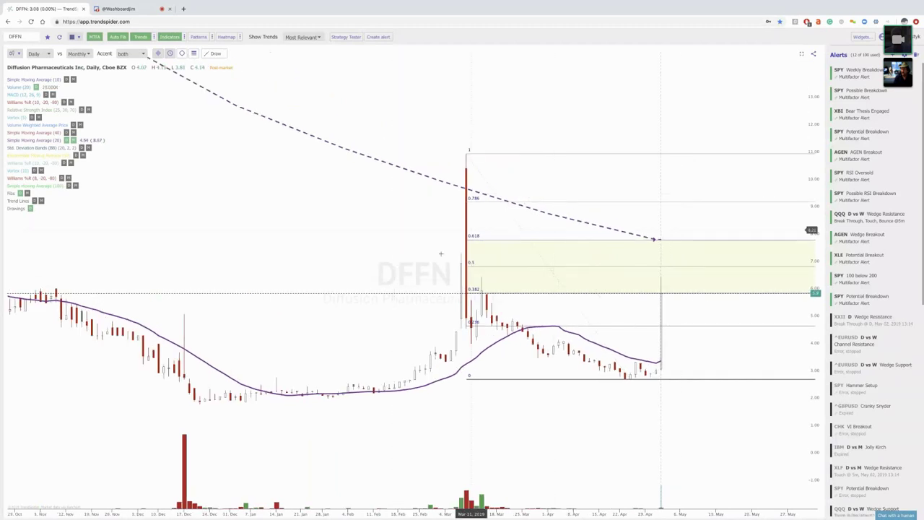
{"action": "left_click", "coordinate": [23, 36]}
{"action": "type", "text": "SPY"}
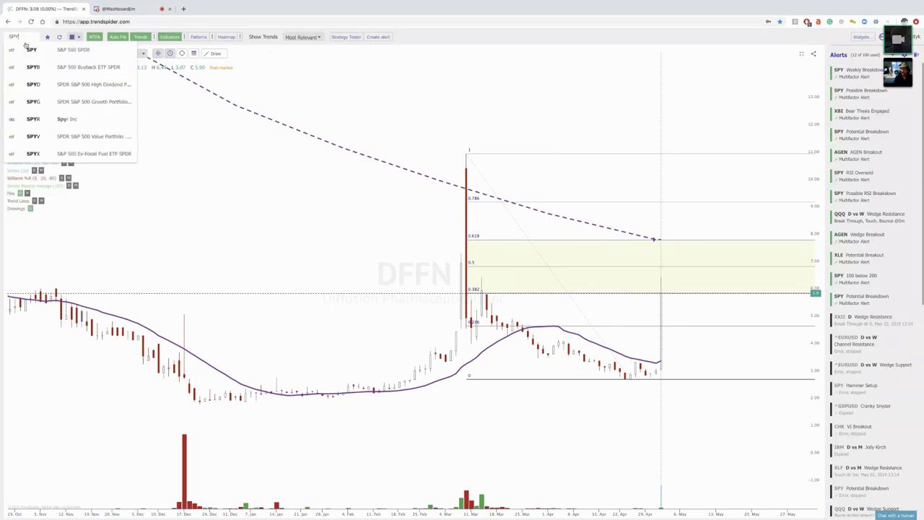
{"action": "key", "text": "Return"}
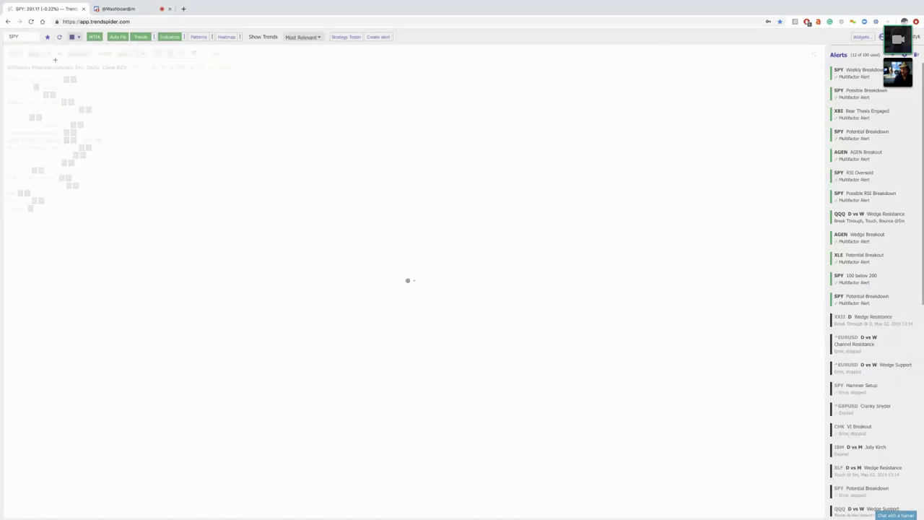
- Zoom the daily SPY chart and hide the long dashed purple trendline
{"action": "scroll", "coordinate": [695, 152], "scroll_direction": "down", "scroll_amount": 2}
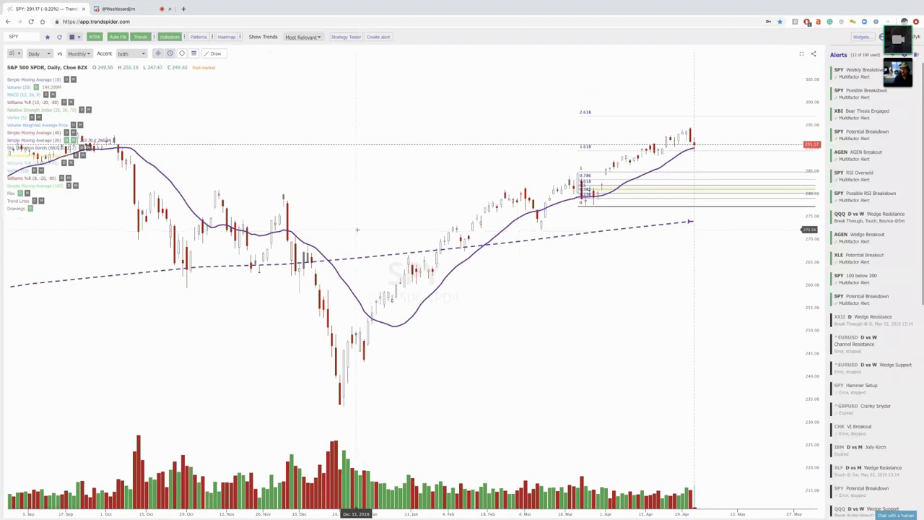
{"action": "scroll", "coordinate": [357, 229], "scroll_direction": "down", "scroll_amount": 1}
{"action": "scroll", "coordinate": [357, 229], "scroll_direction": "down", "scroll_amount": 1}
{"action": "scroll", "coordinate": [383, 231], "scroll_direction": "down", "scroll_amount": 1}
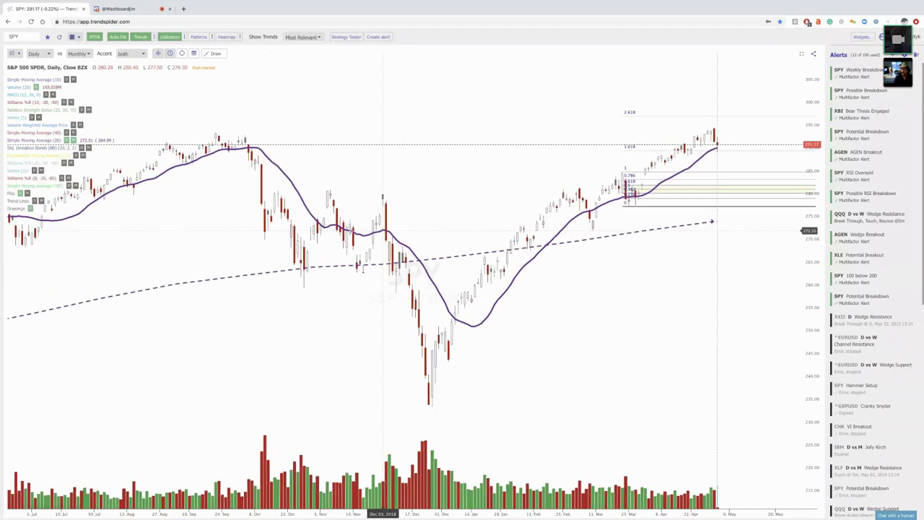
{"action": "scroll", "coordinate": [383, 231], "scroll_direction": "down", "scroll_amount": 1}
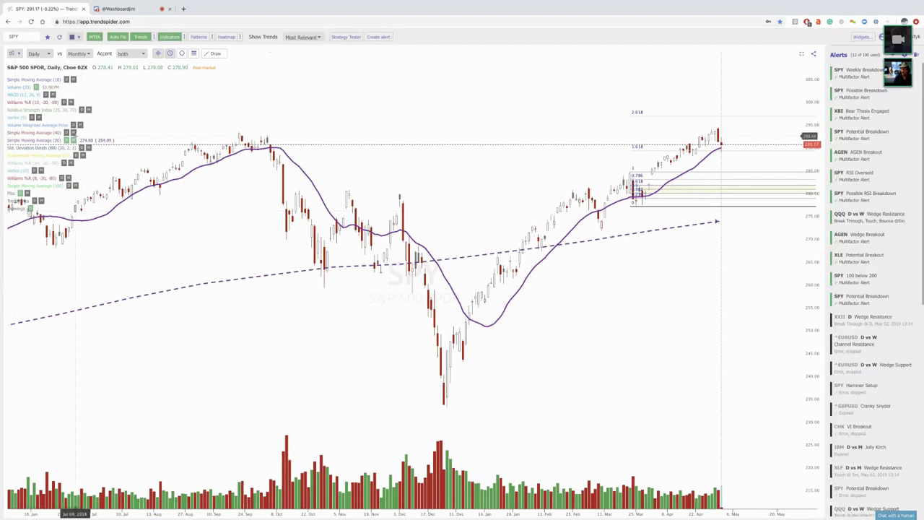
{"action": "key", "text": "Delete"}
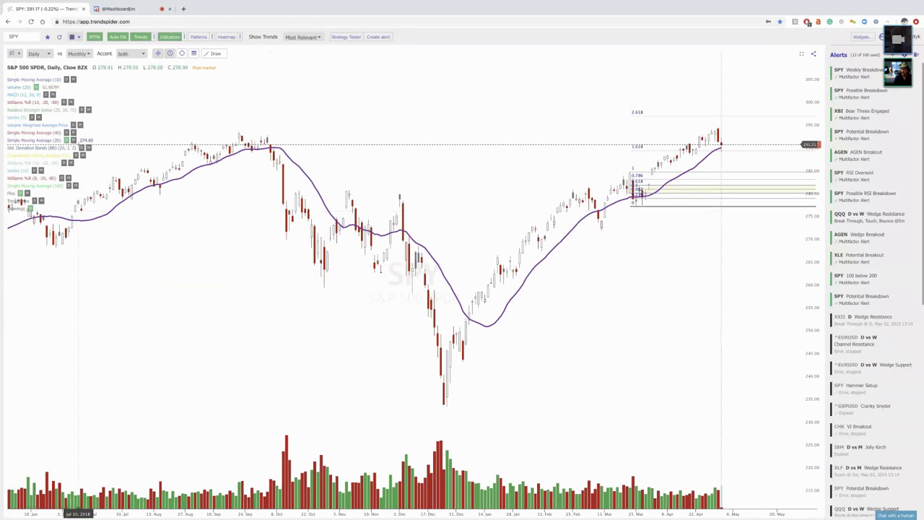
{"action": "scroll", "coordinate": [295, 174], "scroll_direction": "up", "scroll_amount": 3}
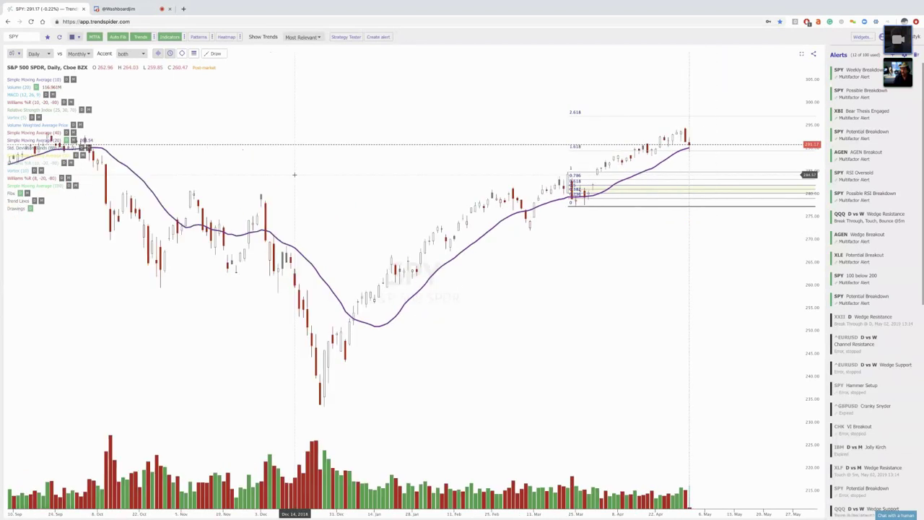
{"action": "scroll", "coordinate": [294, 174], "scroll_direction": "down", "scroll_amount": 3}
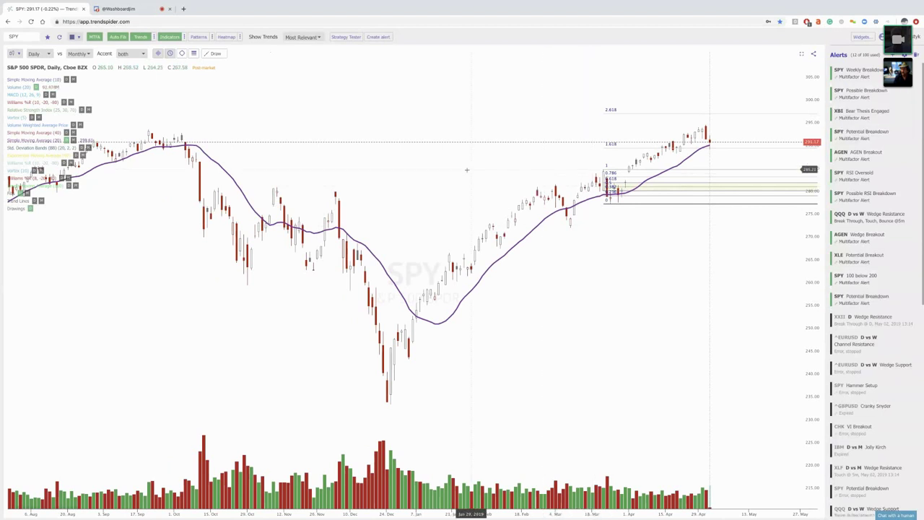
{"action": "scroll", "coordinate": [578, 253], "scroll_direction": "up", "scroll_amount": 5}
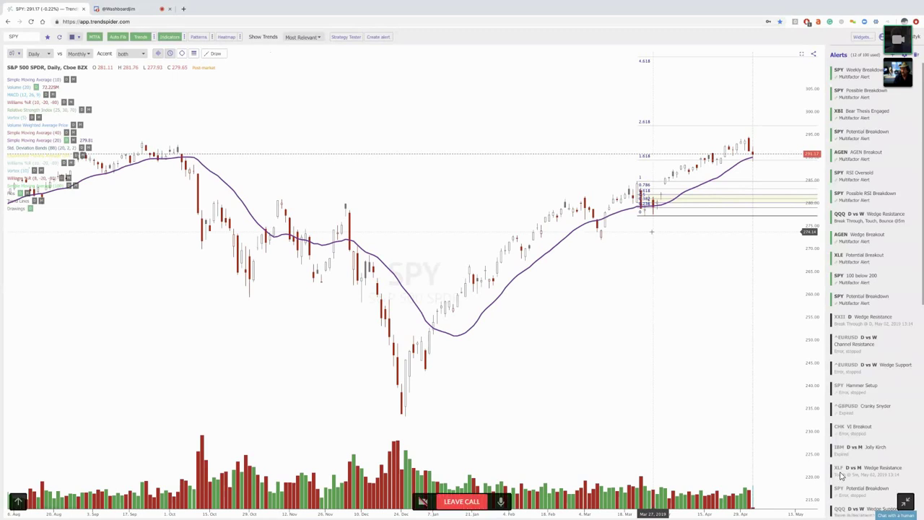
- Leave the fullscreen chart, restore the browser over Discord, and show the iluvstocks website
{"action": "key", "text": "alt+Tab"}
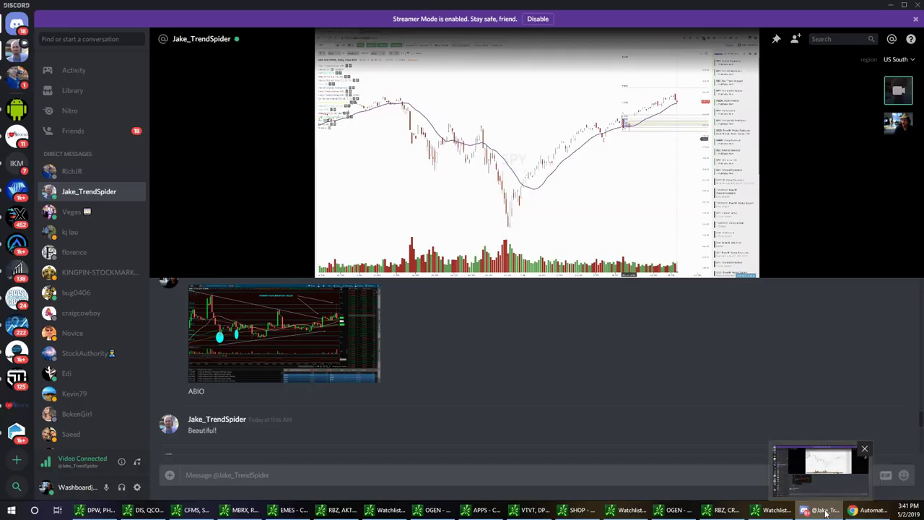
{"action": "left_click", "coordinate": [854, 510]}
{"action": "left_click", "coordinate": [855, 511]}
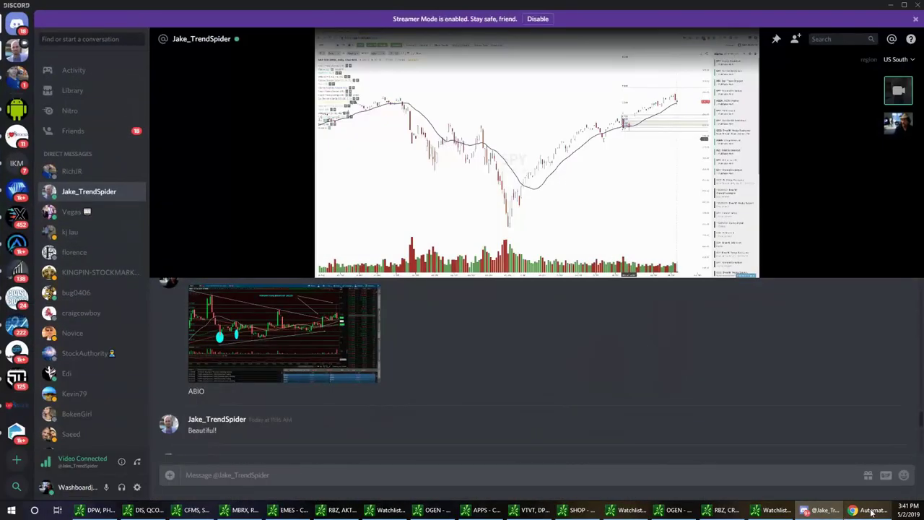
{"action": "left_click", "coordinate": [856, 510]}
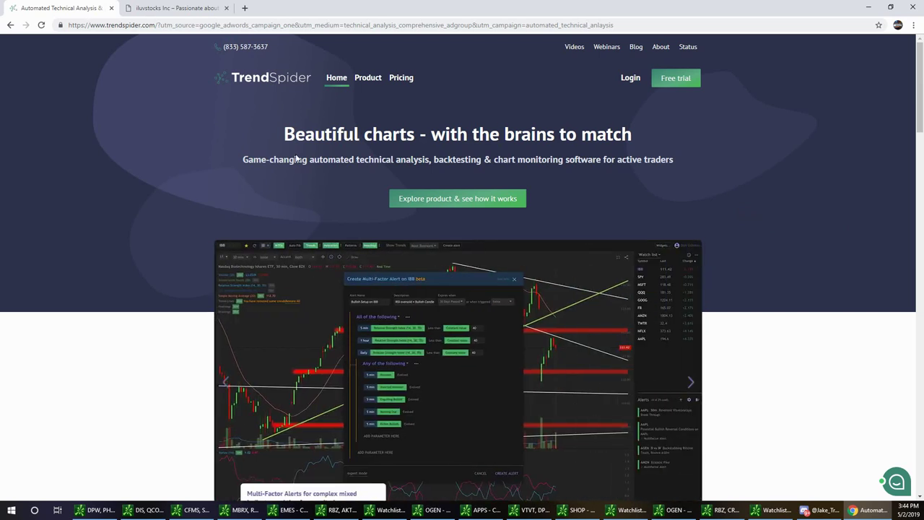
{"action": "left_click", "coordinate": [163, 8]}
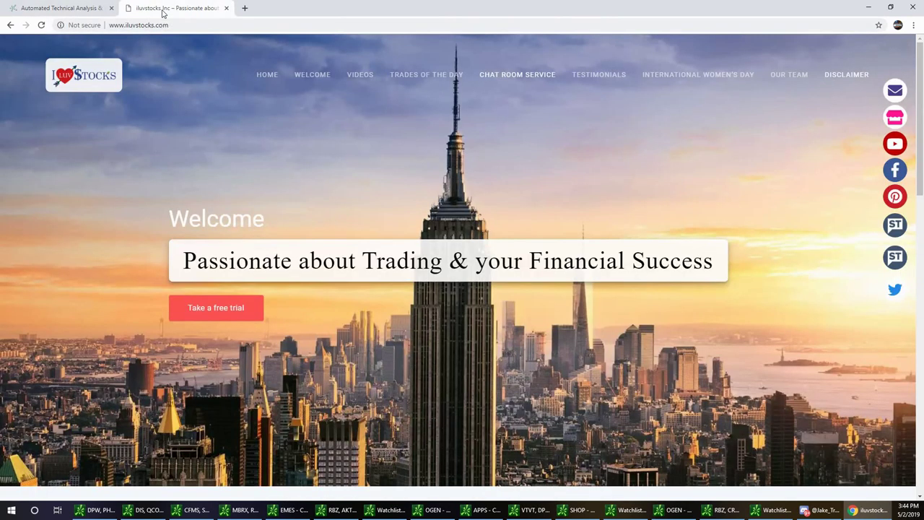